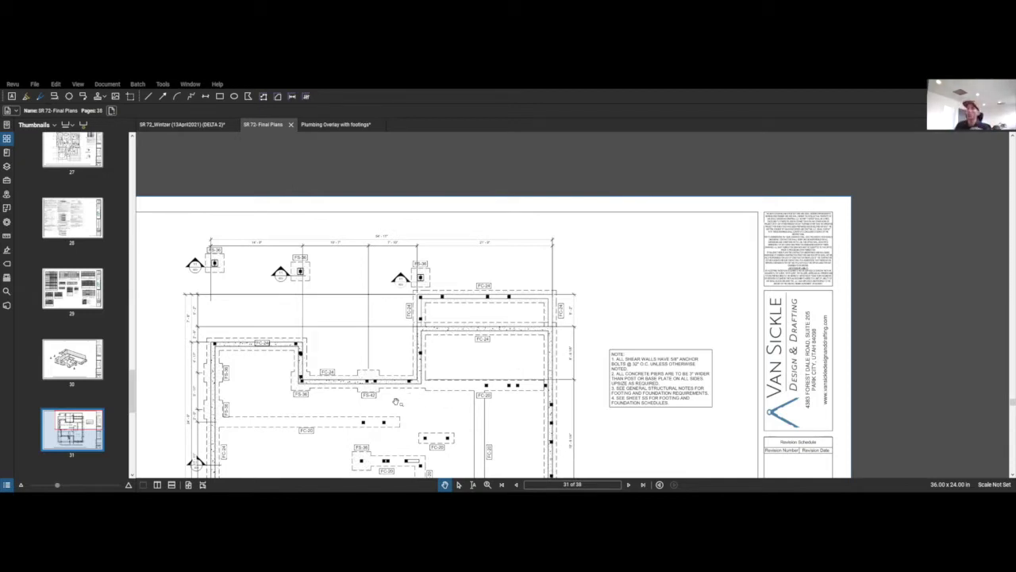
Step: Open the page 1 cover sheet and pan to the Wintzer Residence title
scroll(54, 361, up, 15)
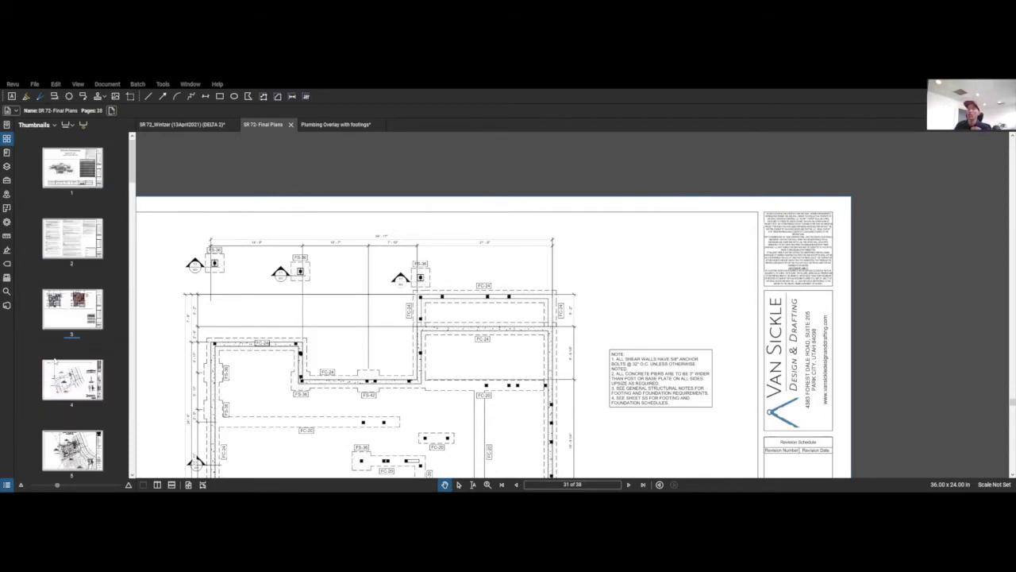
click(72, 169)
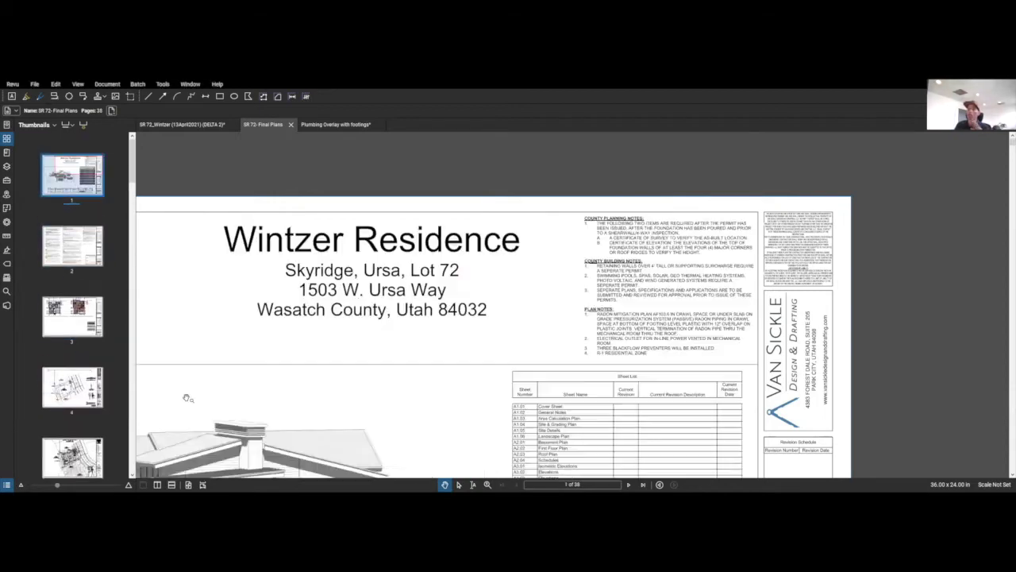
scroll(308, 358, up, 2)
scroll(308, 359, down, 1)
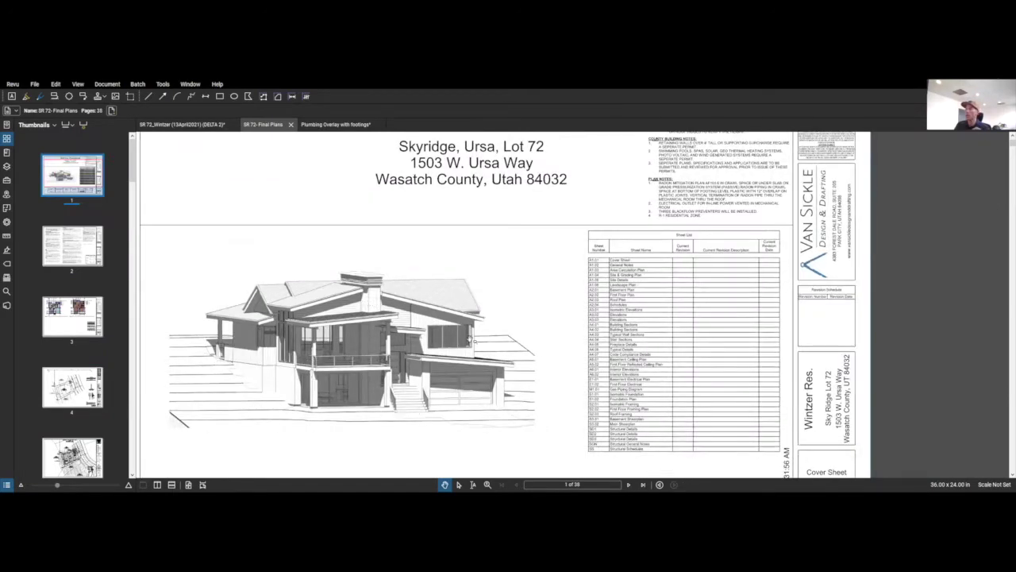
drag(434, 224, 430, 254)
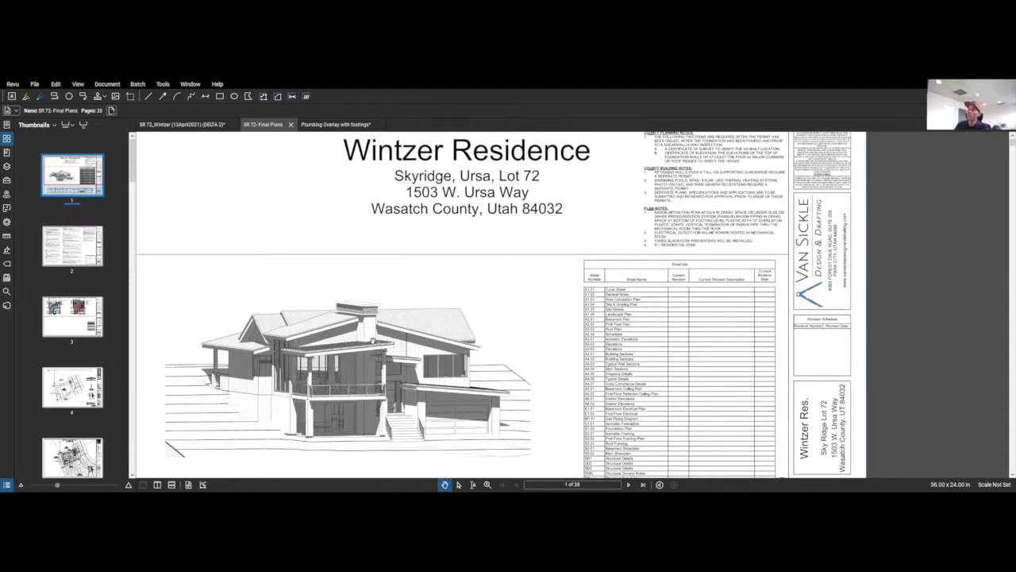
drag(344, 372, 355, 329)
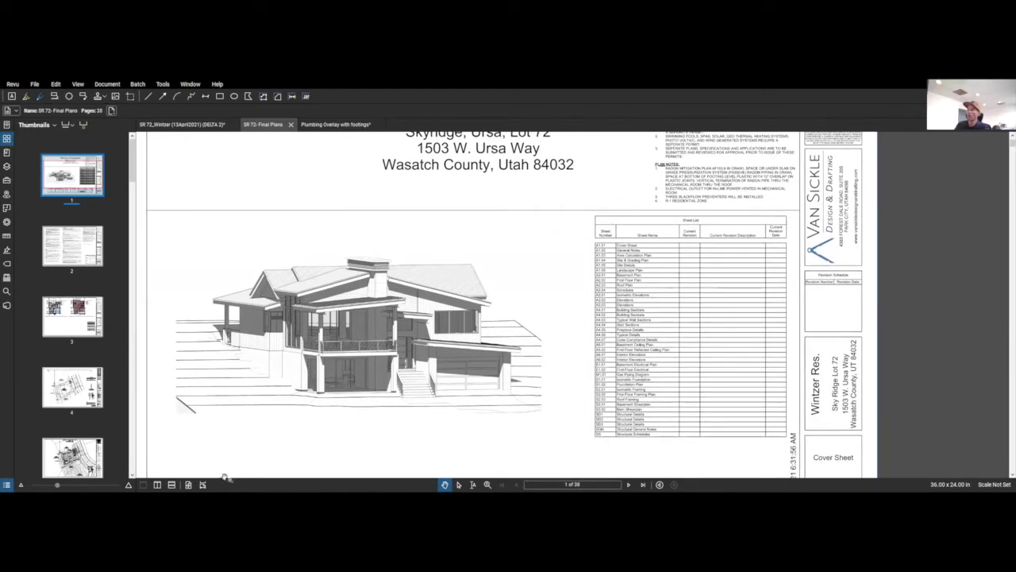
Step: Scroll the thumbnails down to page 30, the isometric foundation sheet
scroll(80, 411, down, 4)
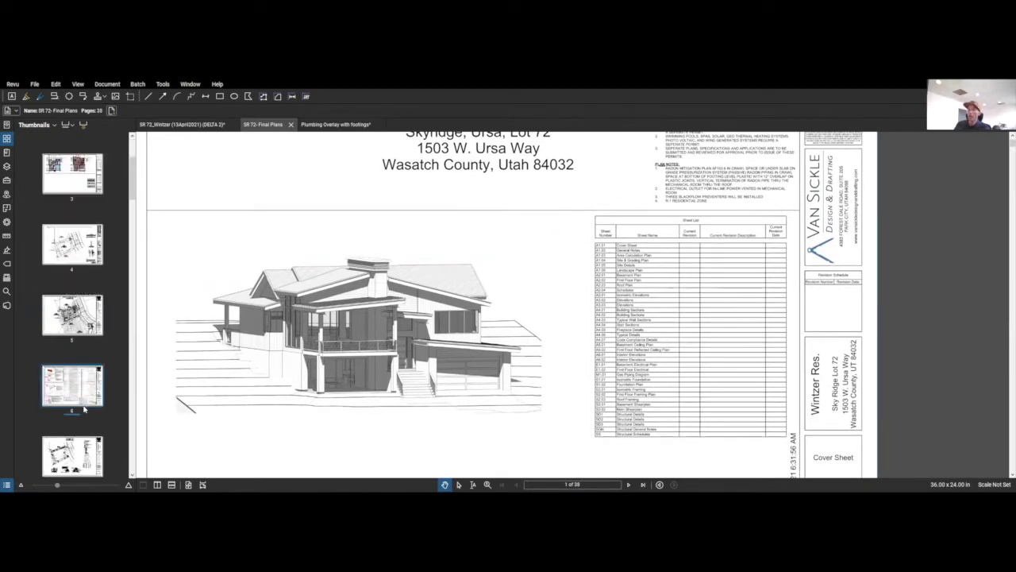
scroll(80, 411, down, 10)
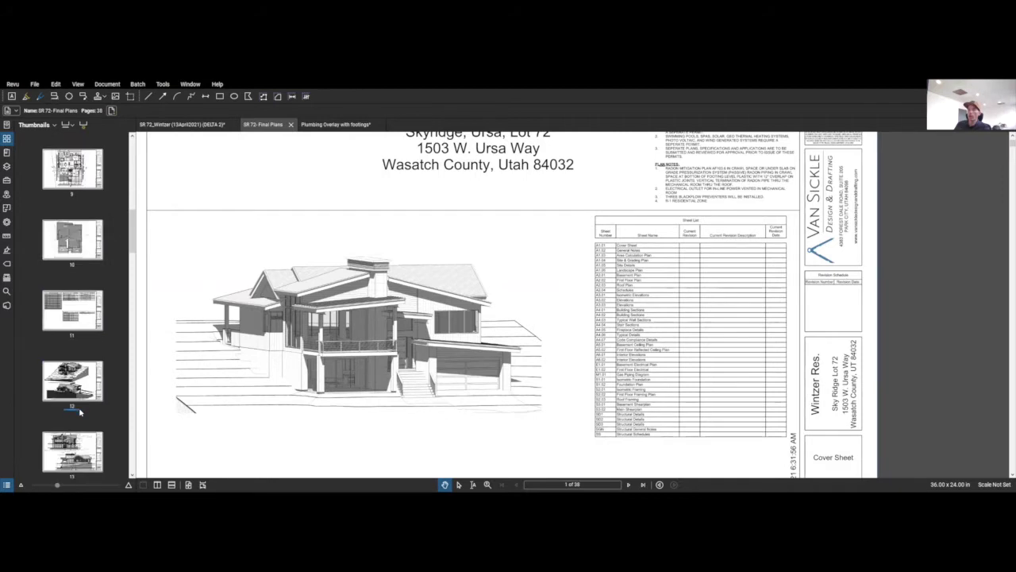
scroll(80, 412, down, 12)
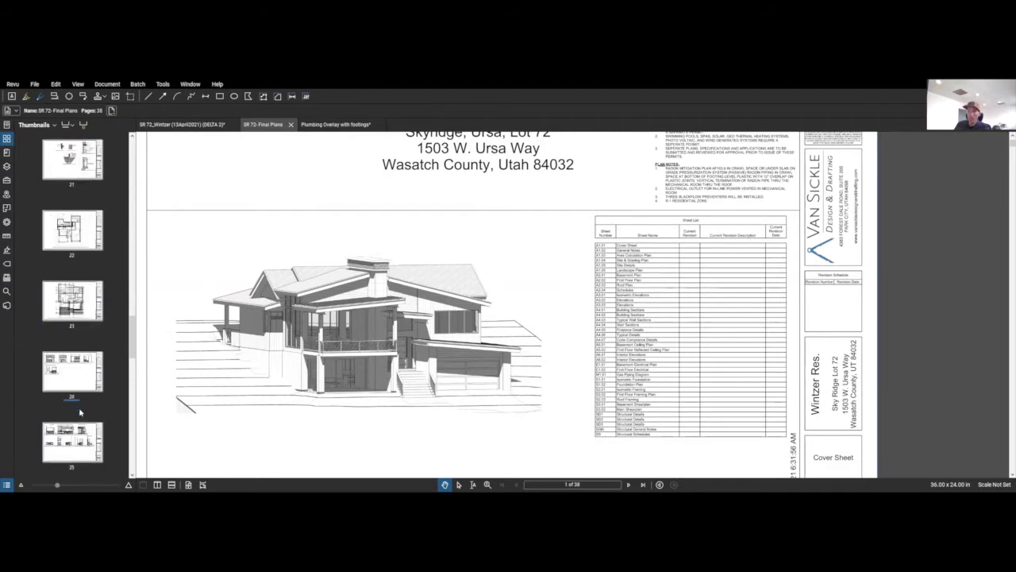
click(77, 385)
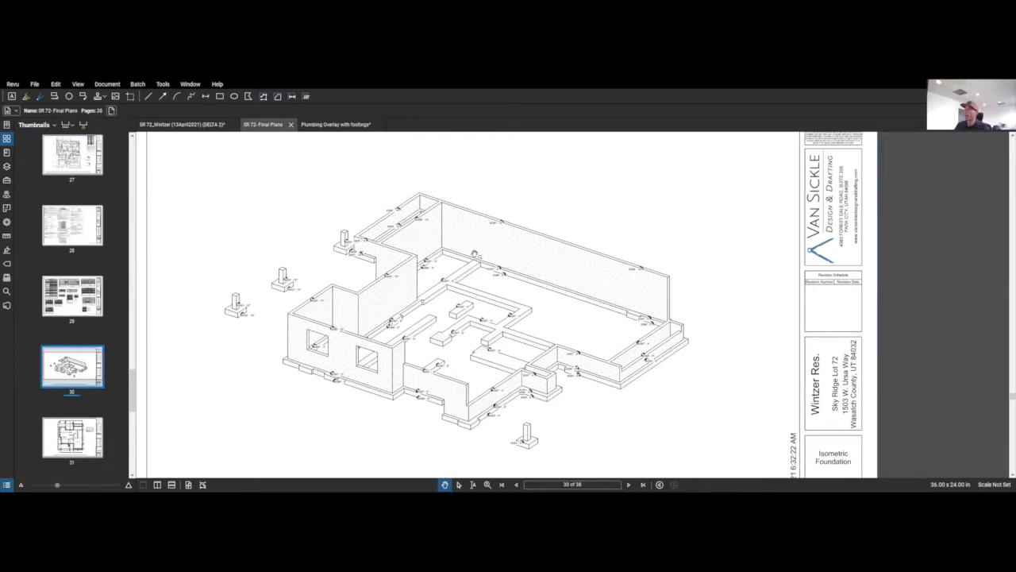
Step: Zoom into the page 30 isometric foundation, then switch to the page 31 foundation plan
scroll(406, 239, up, 4)
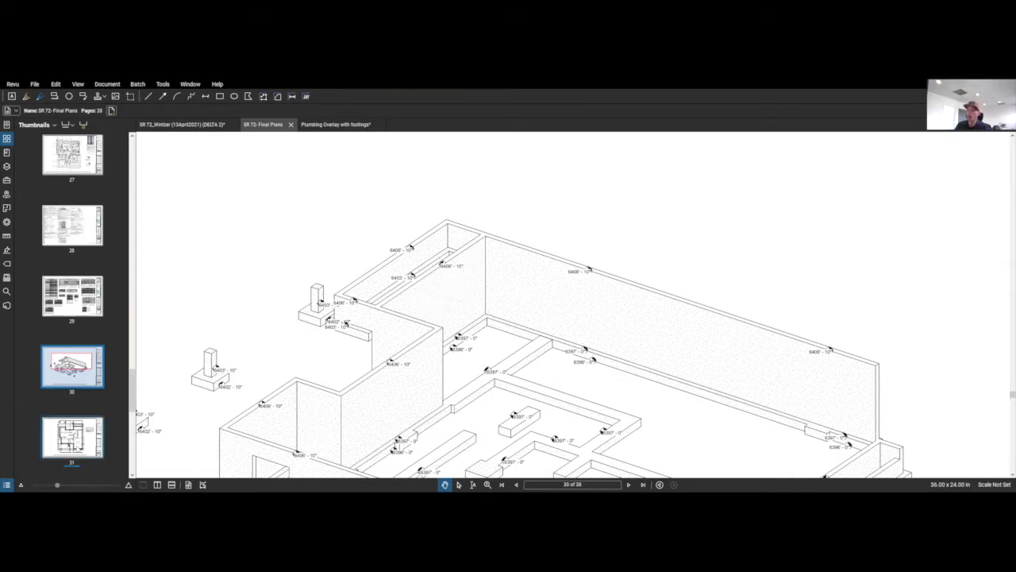
click(72, 437)
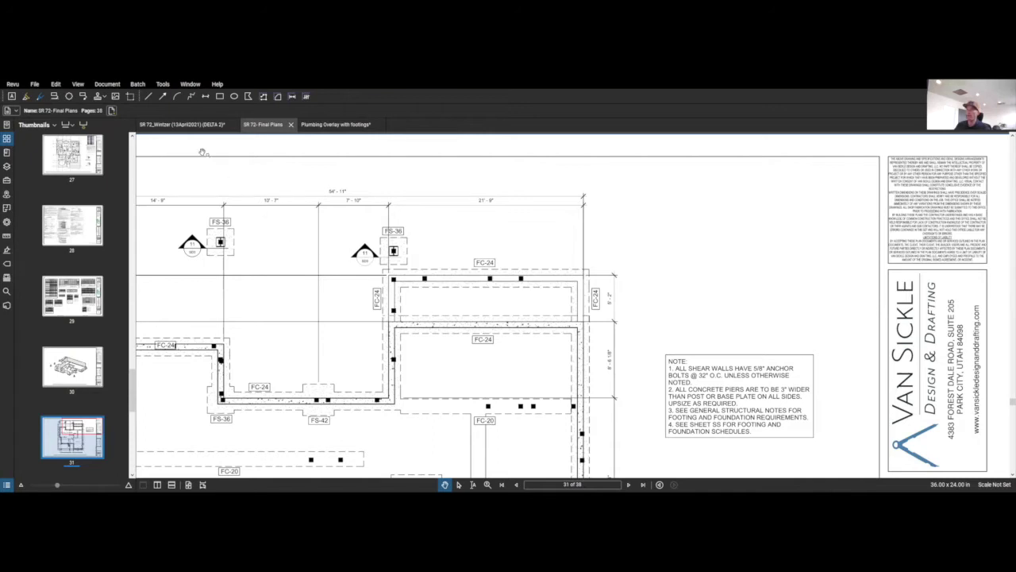
scroll(79, 411, down, 2)
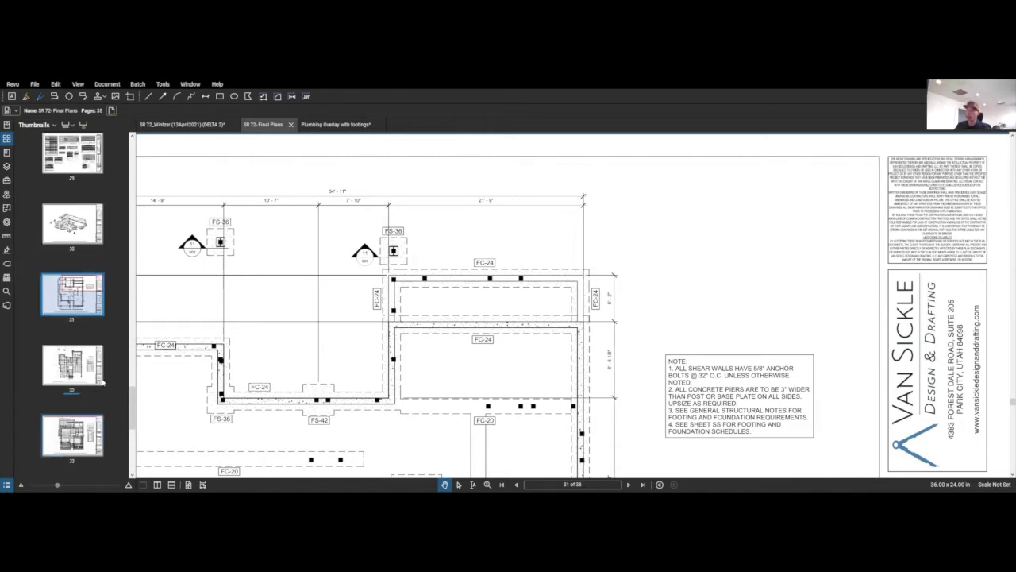
Step: Switch to the DELTA 2 set and zoom to the clouded back wall on page 25
click(195, 127)
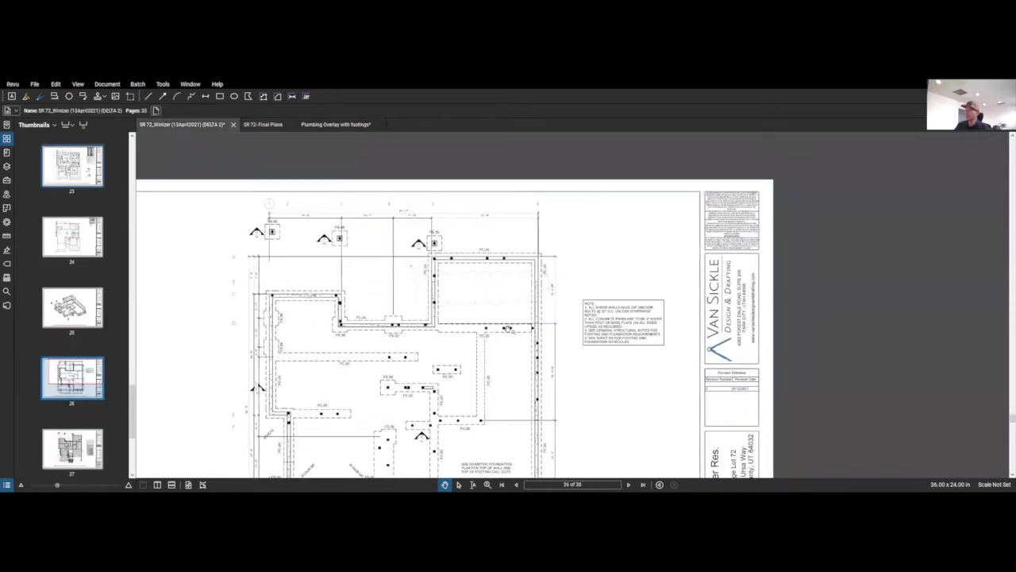
click(78, 315)
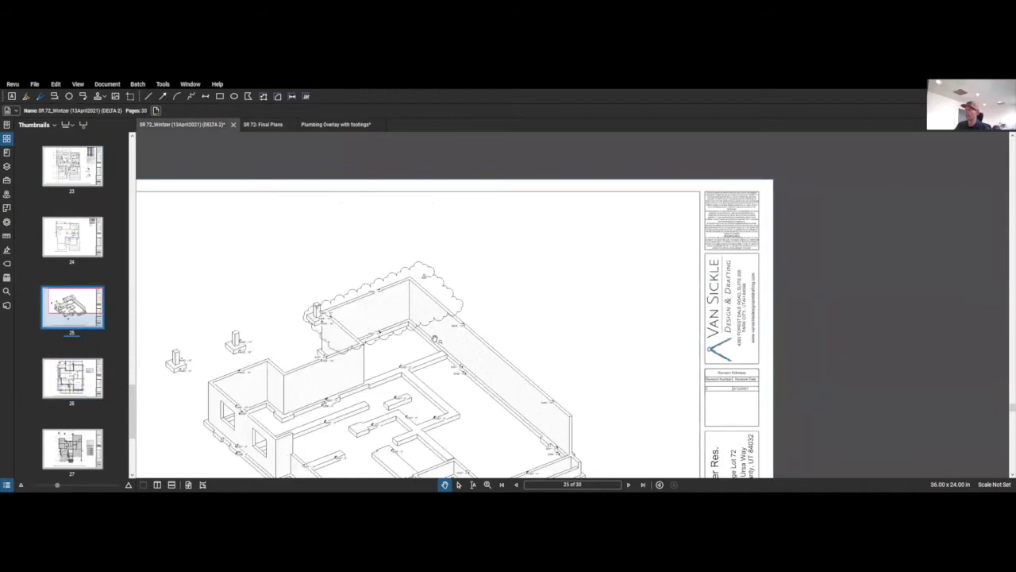
scroll(410, 267, up, 4)
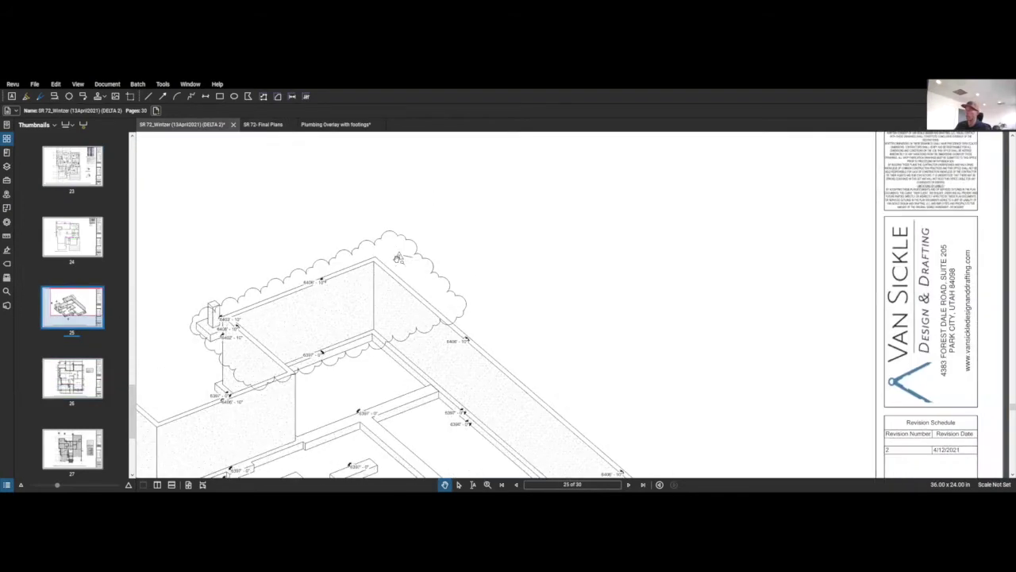
drag(300, 347, 376, 314)
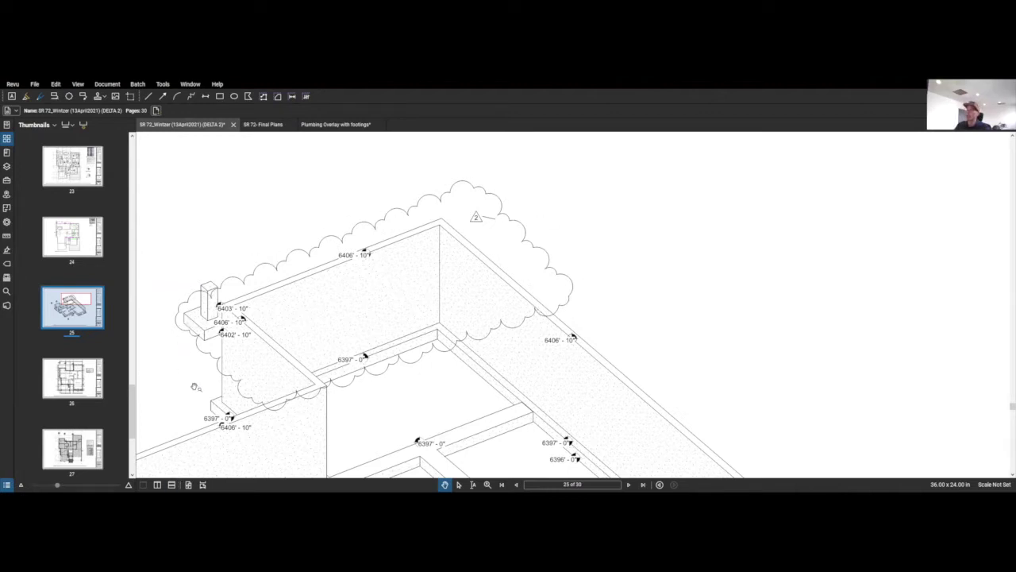
Step: Center the clouded wall section, then show the page 26 foundation plan
scroll(291, 393, down, 1)
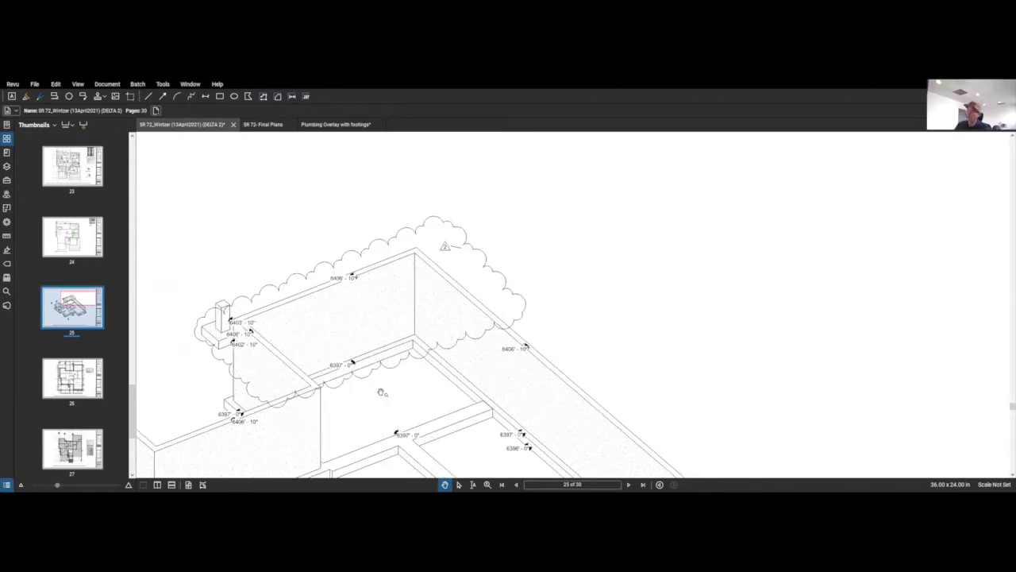
scroll(447, 247, up, 1)
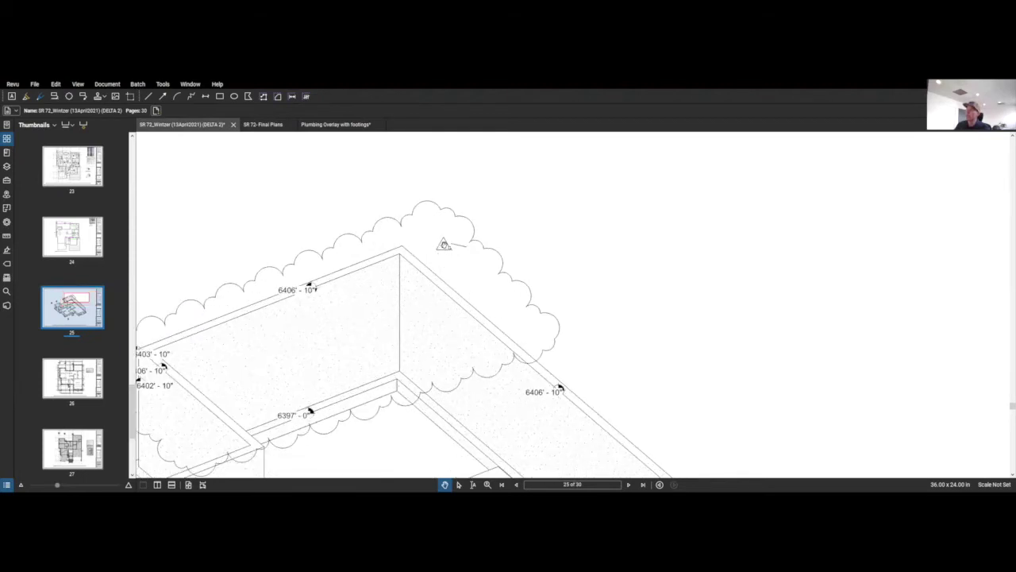
scroll(409, 347, down, 1)
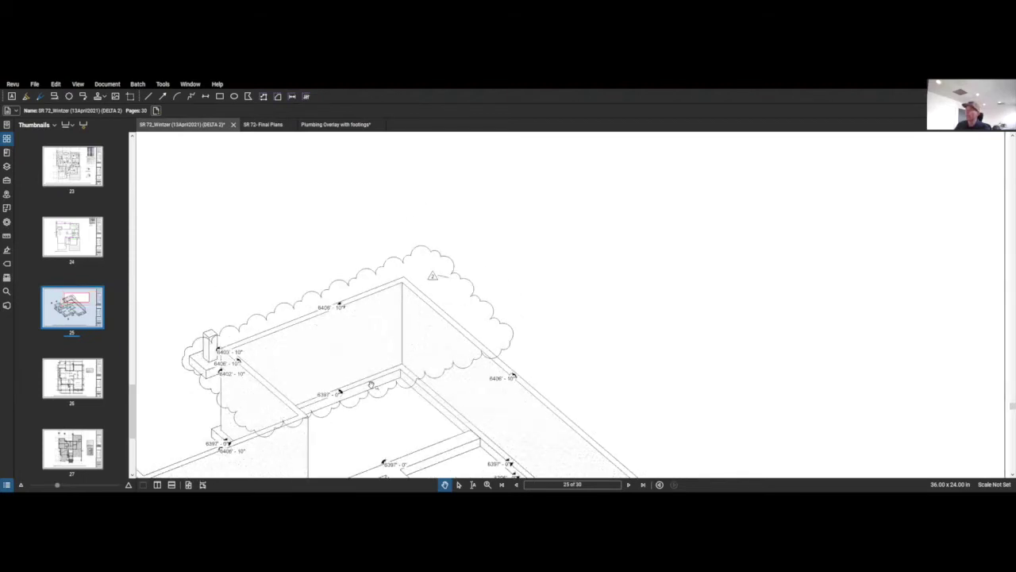
mouse_move(371, 384)
mouse_down()
mouse_move(452, 311)
mouse_move(440, 301)
mouse_up()
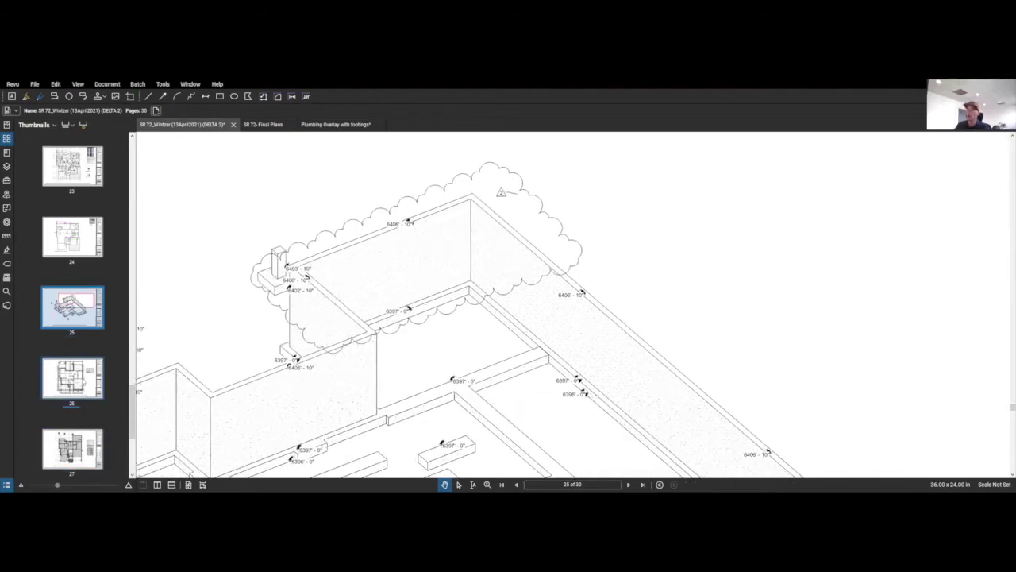
click(72, 377)
Step: Pan the DELTA 2 foundation plan to its clouded area, then show the page 4 floor plan
drag(591, 249, 441, 300)
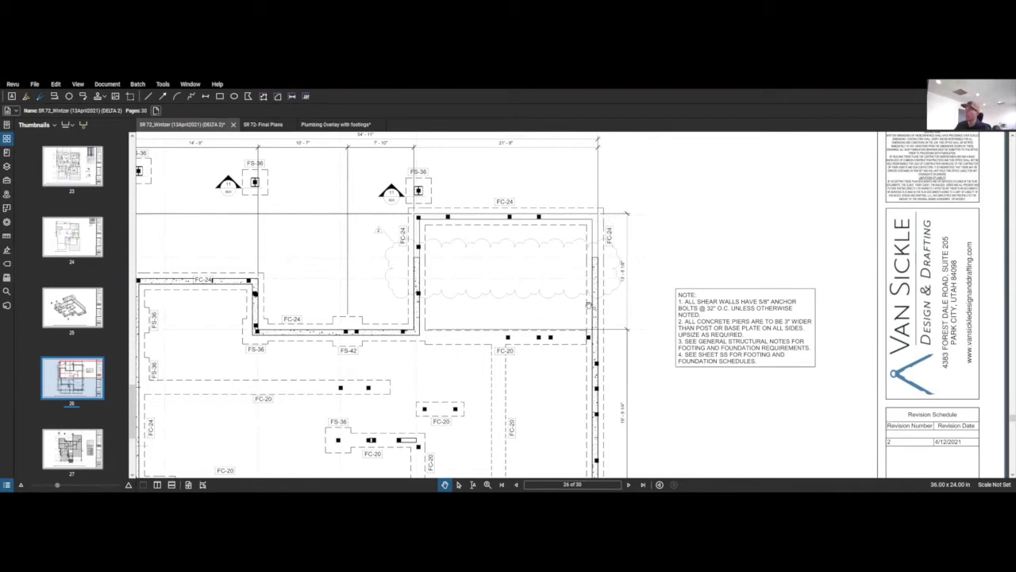
scroll(54, 439, down, 2)
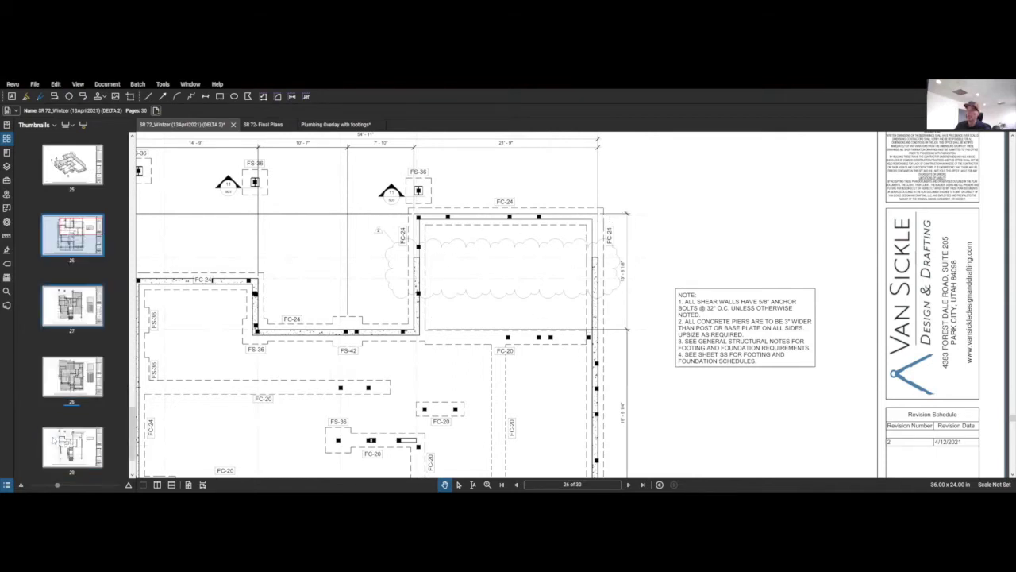
scroll(54, 439, down, 1)
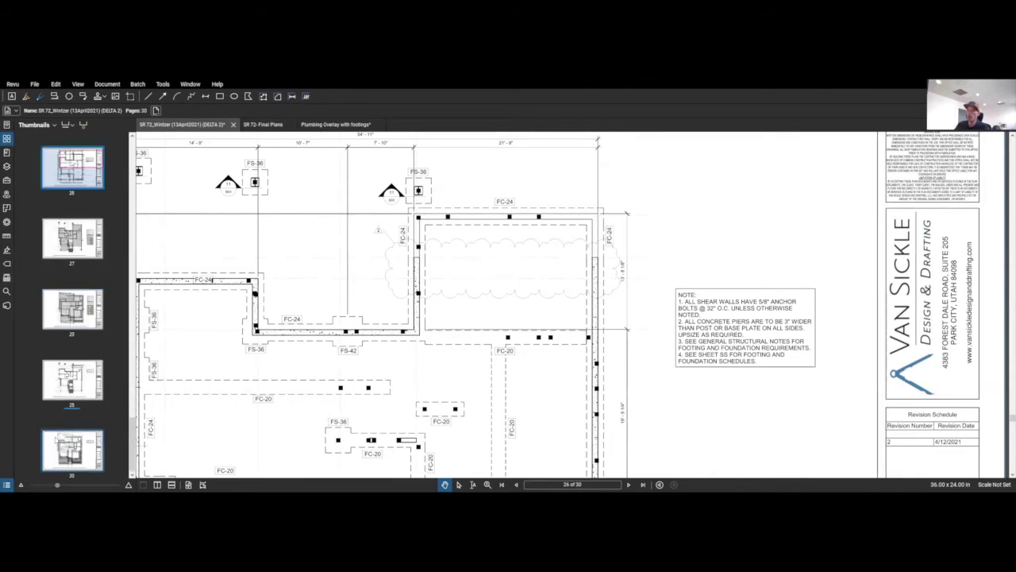
scroll(55, 440, up, 16)
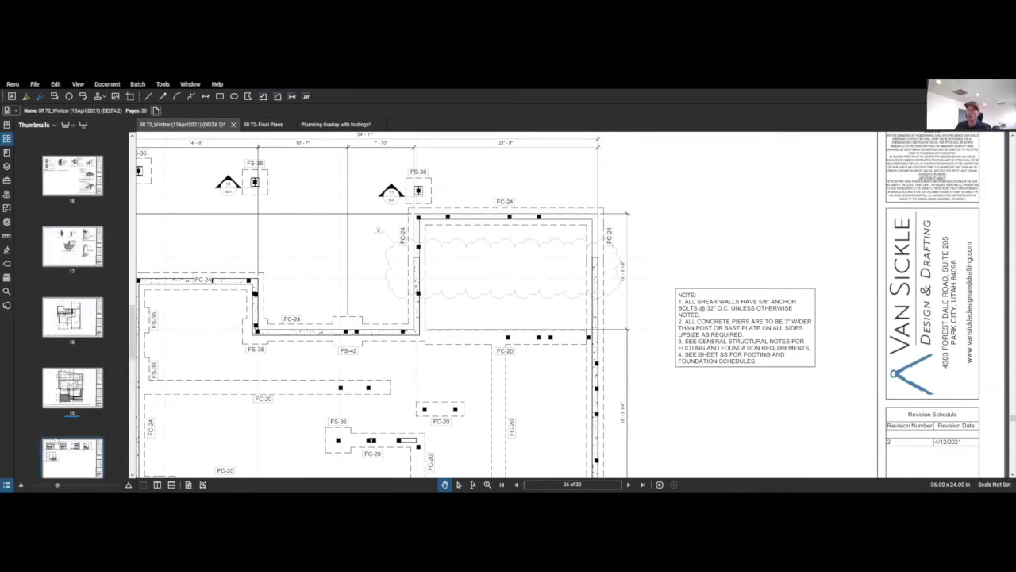
scroll(55, 440, up, 7)
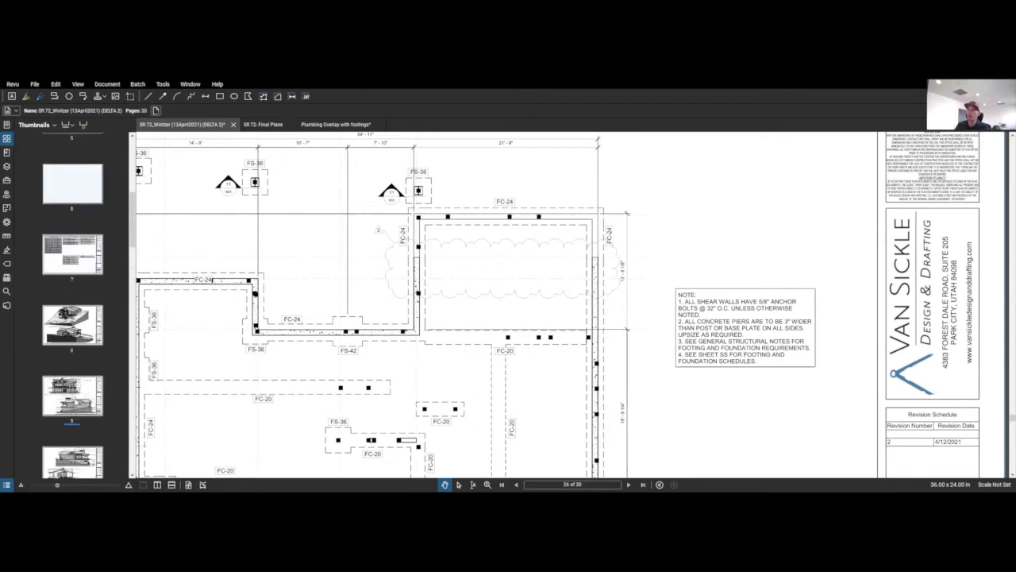
scroll(56, 440, up, 2)
click(72, 328)
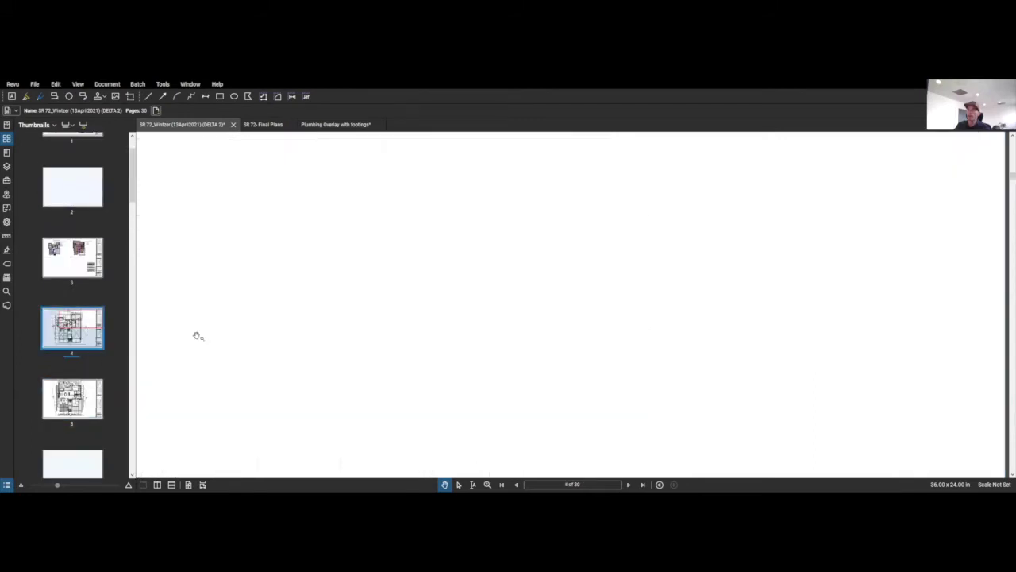
drag(474, 294, 429, 307)
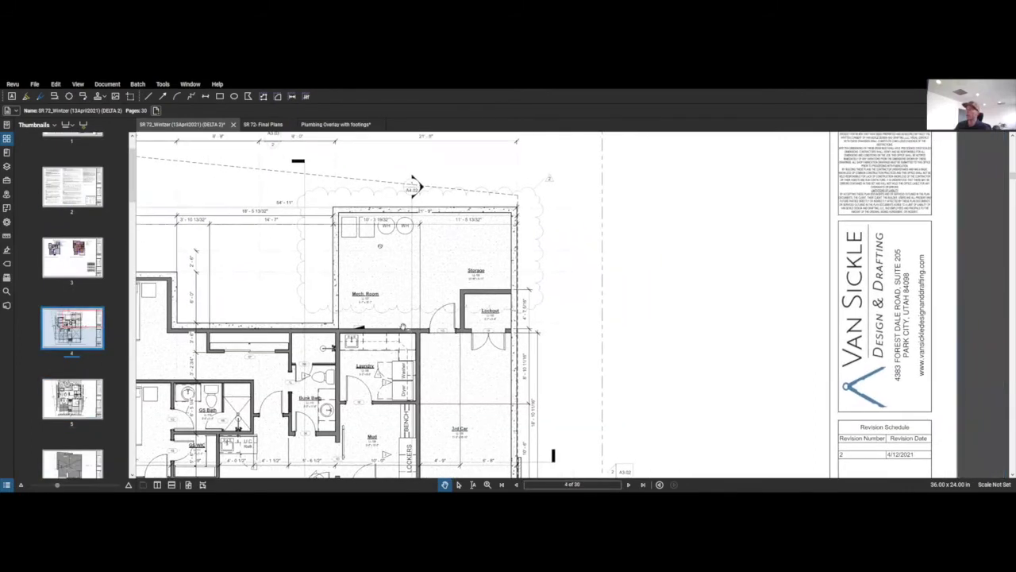
Step: Compare with the page 8 floor plan in Final Plans, then return to the DELTA 2 set
click(279, 128)
scroll(42, 346, up, 10)
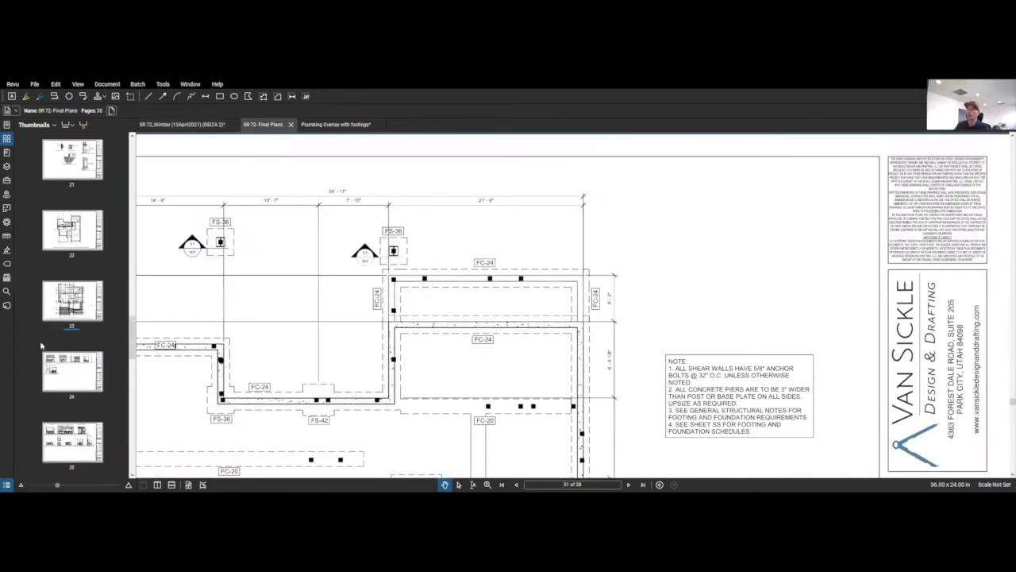
scroll(41, 382, down, 4)
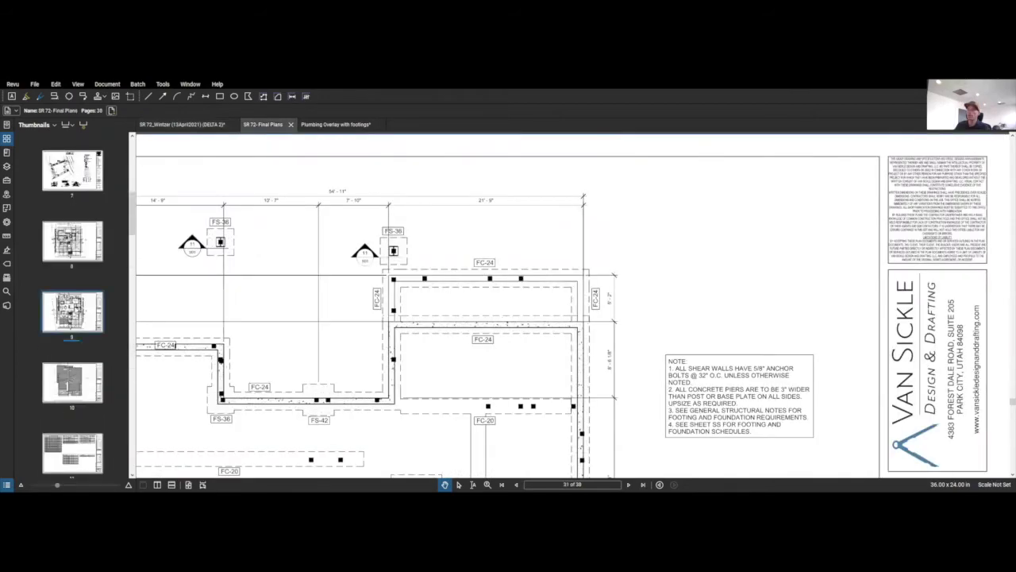
click(72, 241)
scroll(450, 364, down, 2)
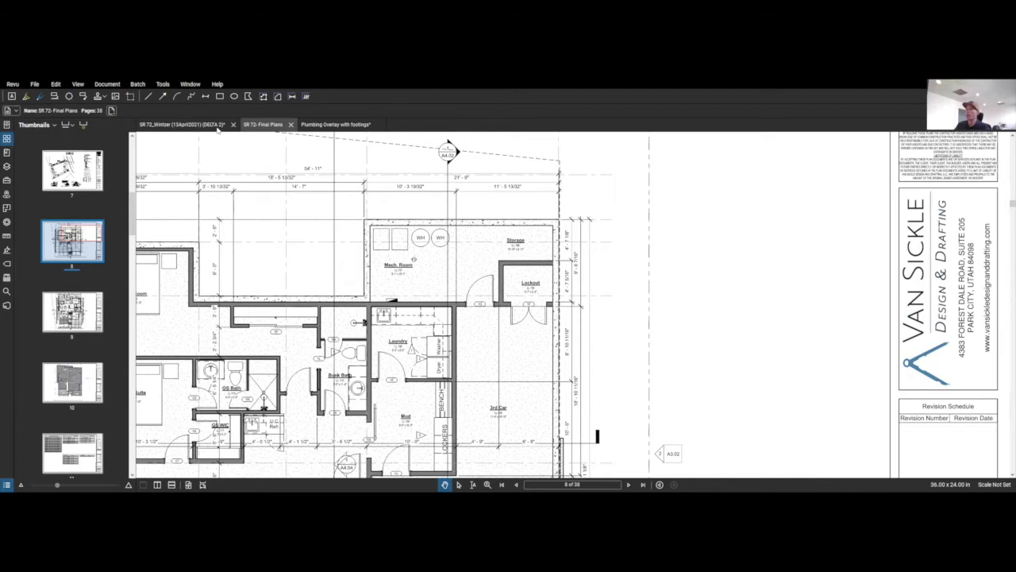
click(218, 127)
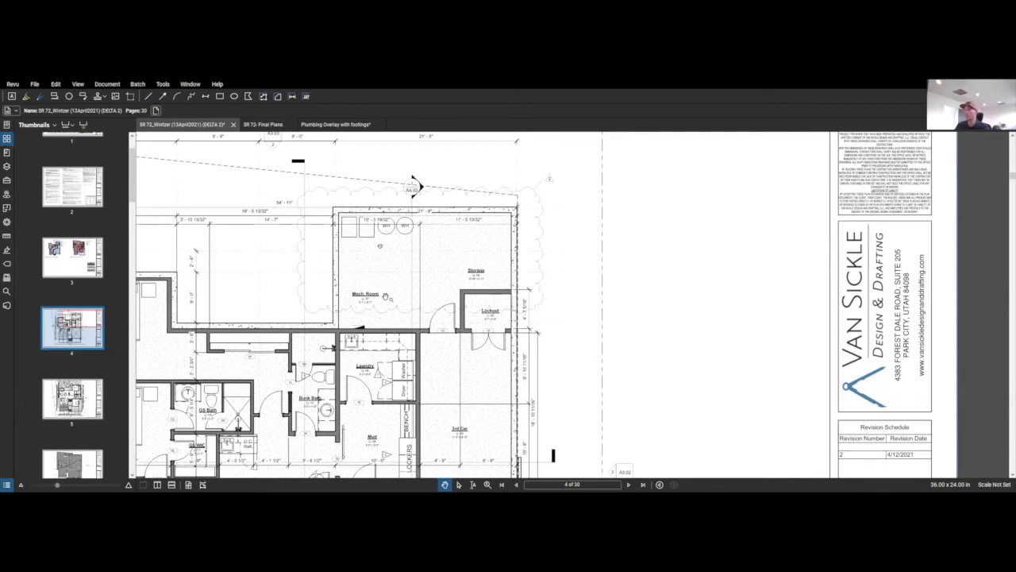
scroll(386, 297, down, 2)
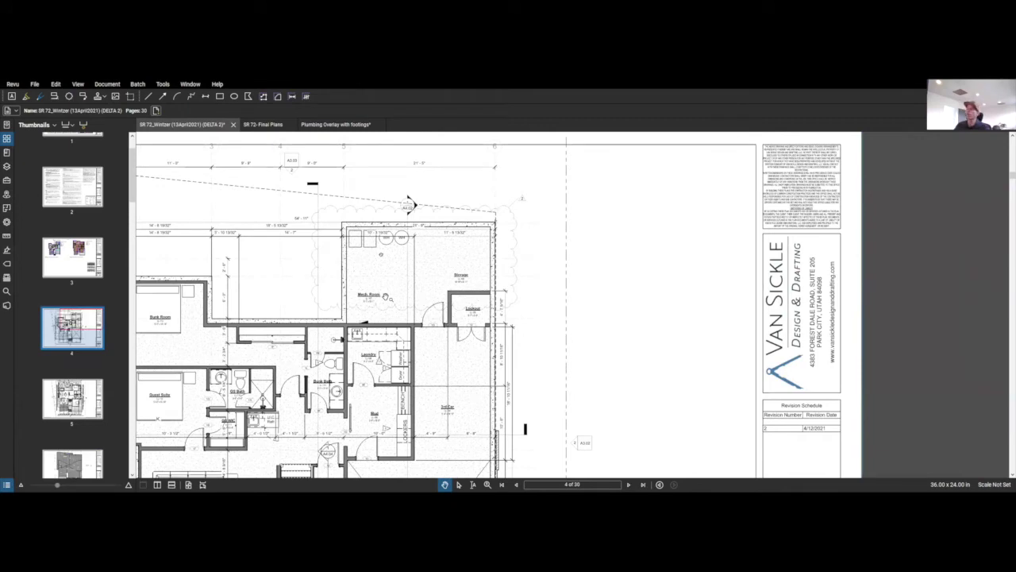
Step: Switch to the Final Plans set and pan around the basement plan's garage and family room
click(274, 128)
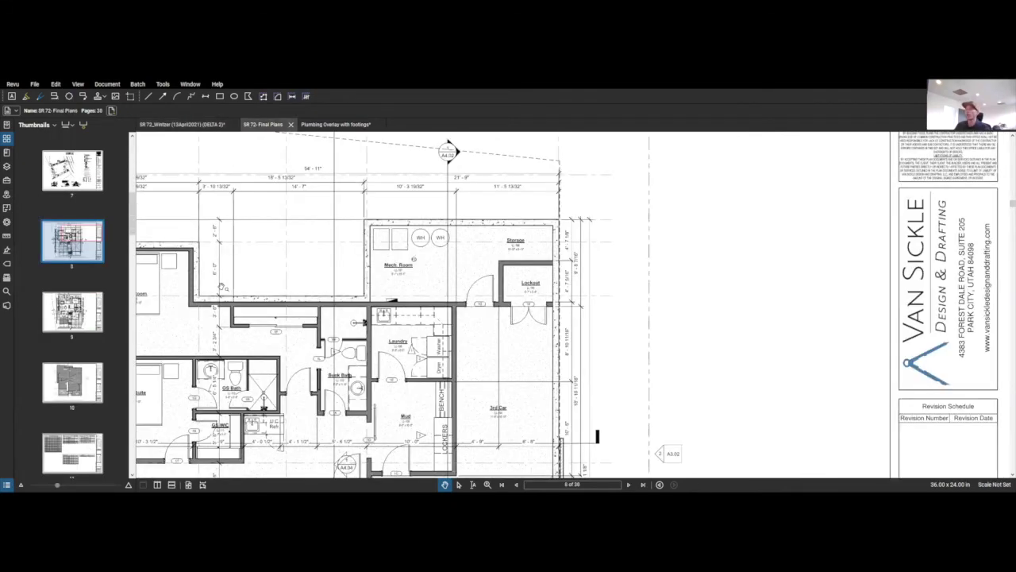
scroll(48, 357, down, 10)
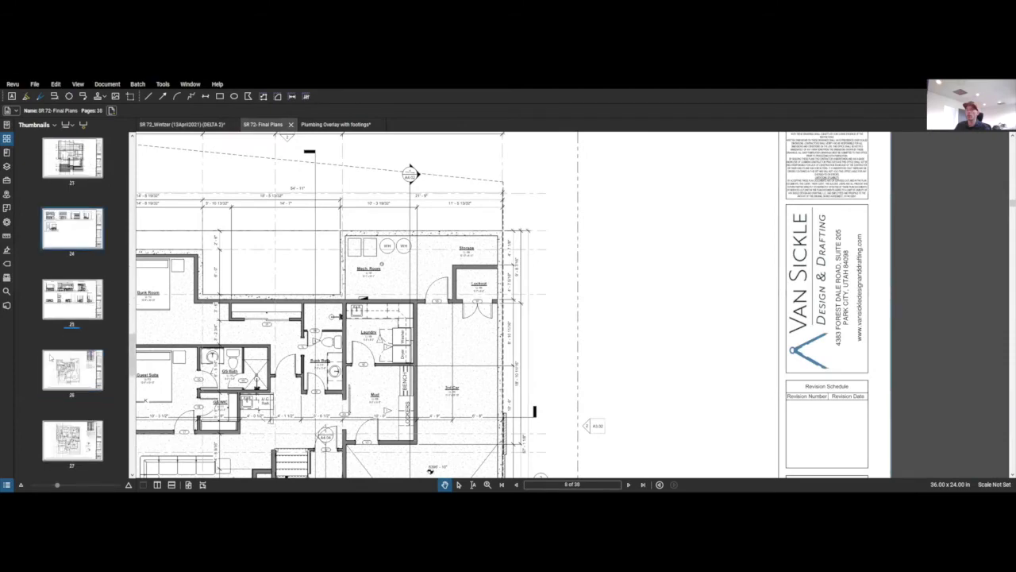
scroll(50, 357, up, 4)
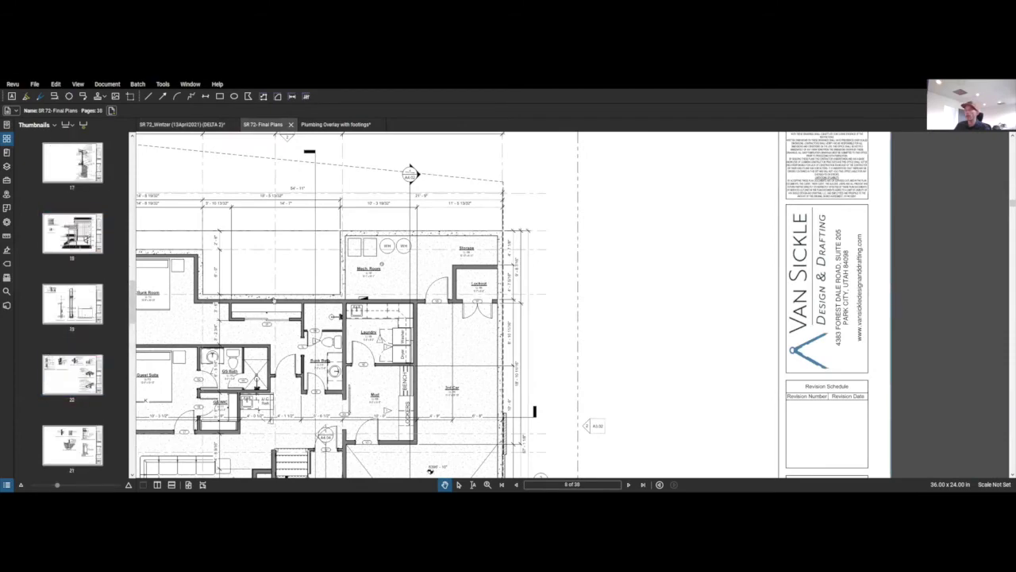
drag(444, 357, 549, 222)
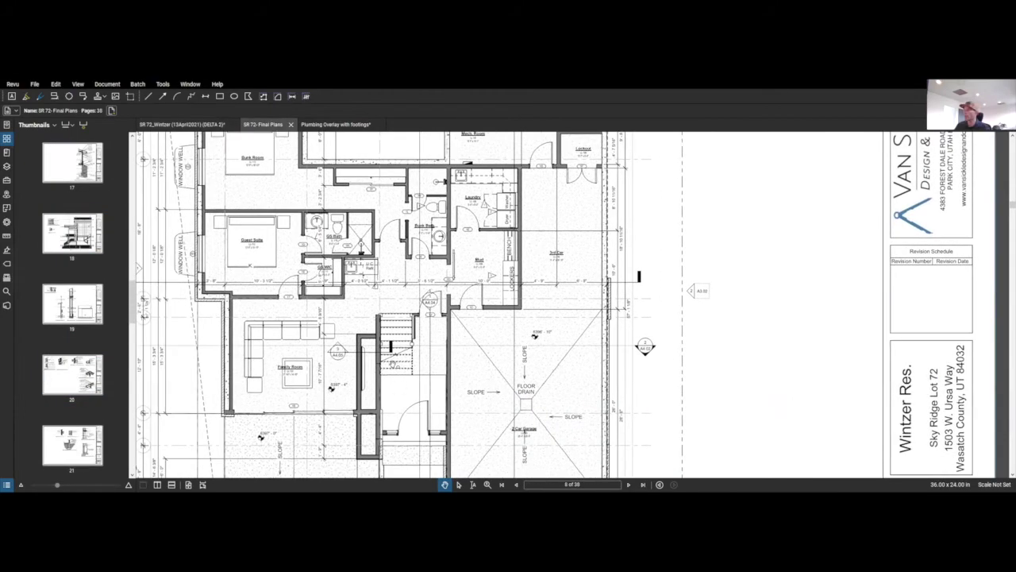
drag(489, 380, 479, 316)
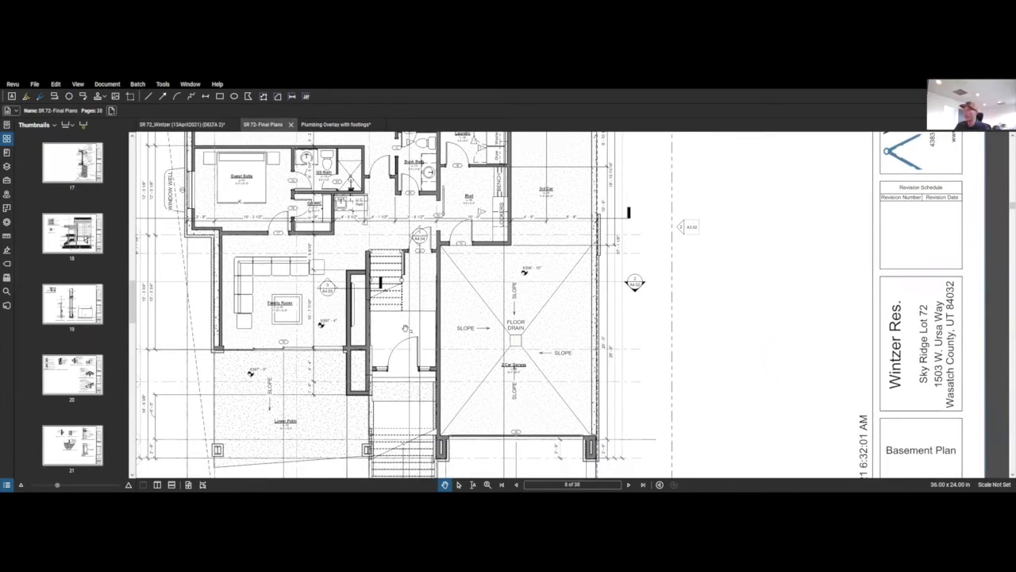
scroll(317, 352, up, 2)
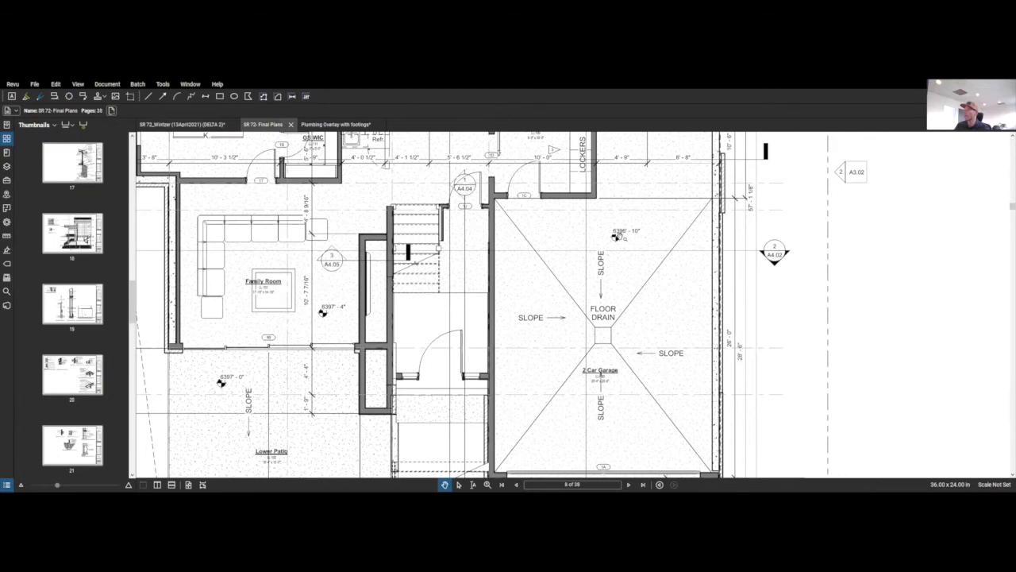
drag(640, 236, 611, 260)
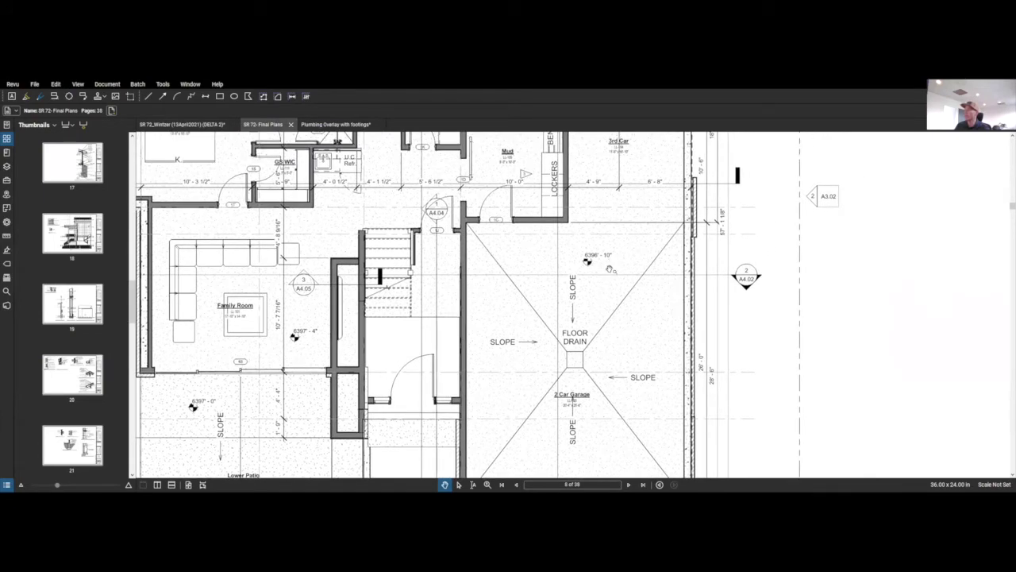
Step: Scroll the thumbnails to page 30, the 3-D foundation view
scroll(71, 302, down, 8)
scroll(71, 301, down, 4)
click(72, 223)
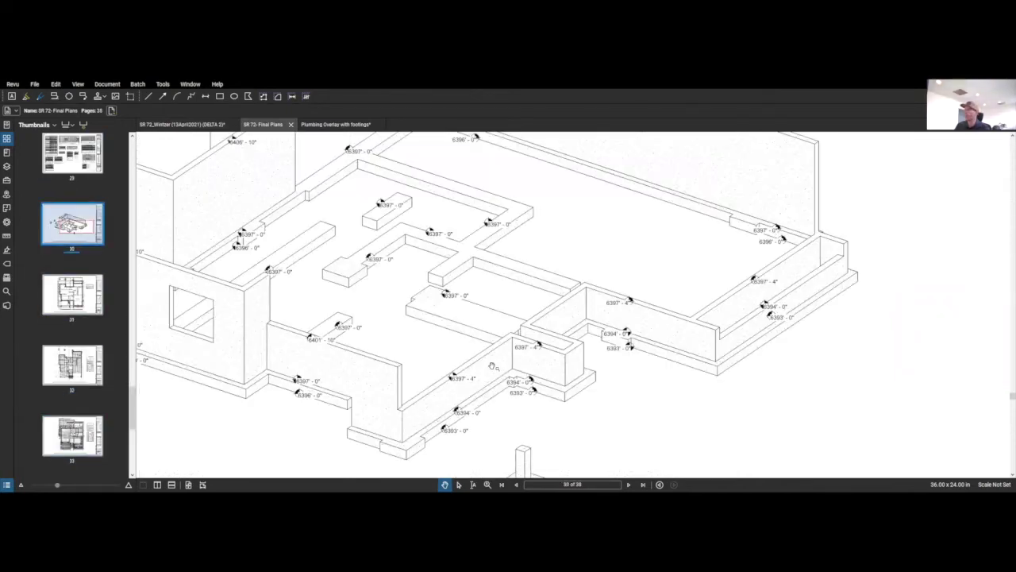
scroll(600, 347, up, 2)
scroll(563, 402, up, 1)
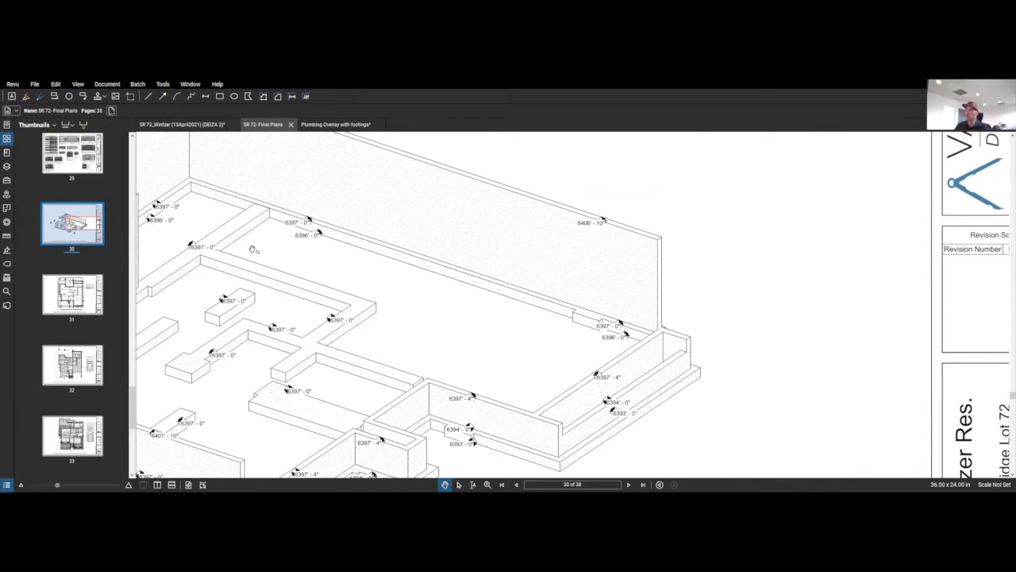
scroll(360, 310, down, 3)
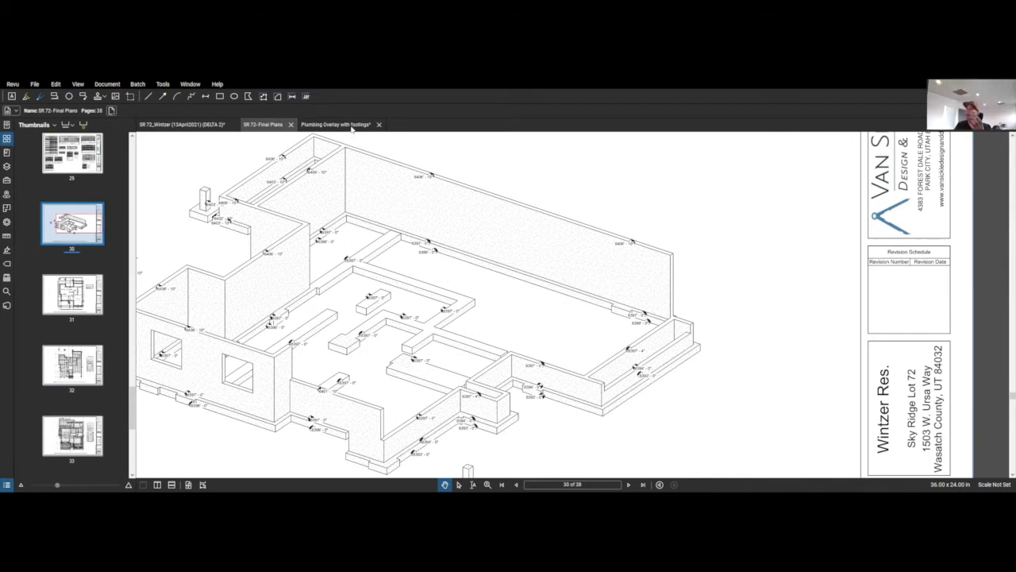
click(350, 125)
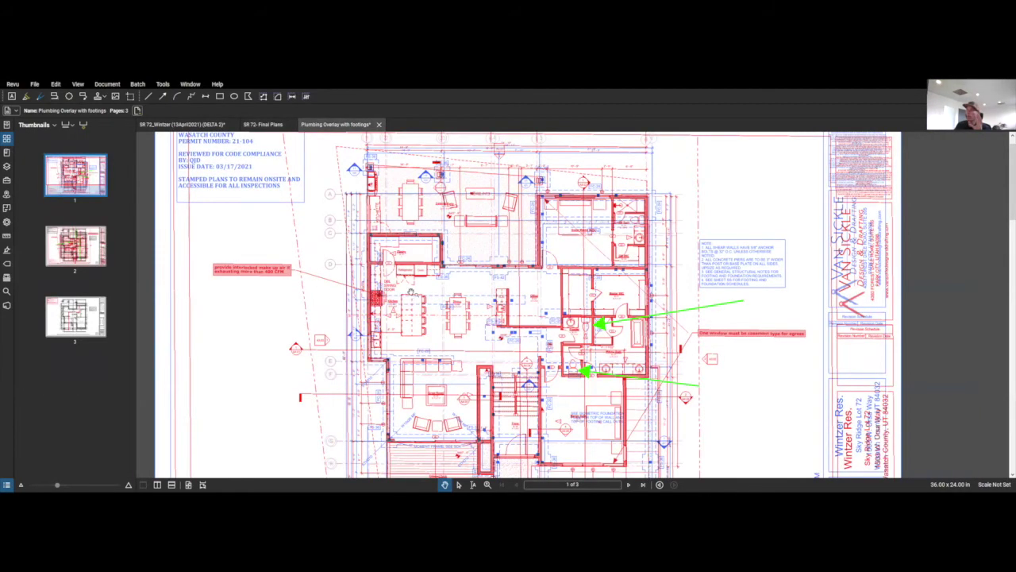
Step: Return from the overlay to the Final Plans set and page down to the page 31 foundation plan
scroll(413, 292, up, 3)
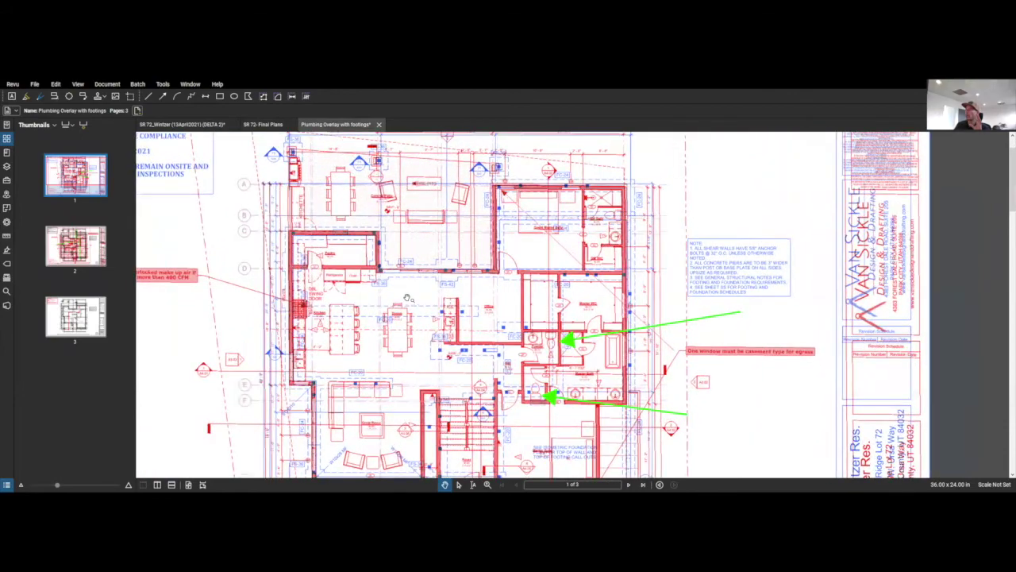
scroll(407, 298, up, 1)
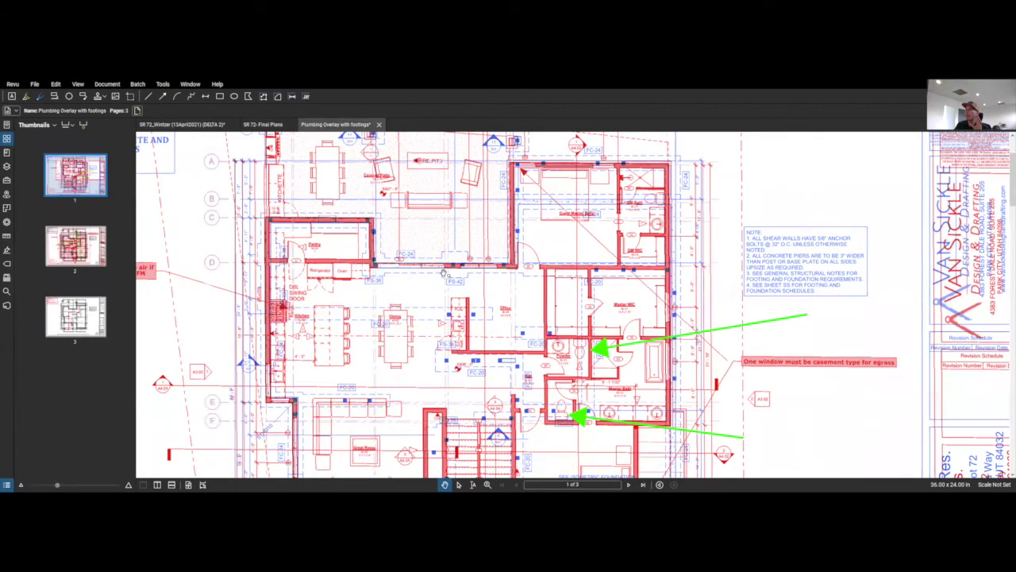
click(263, 125)
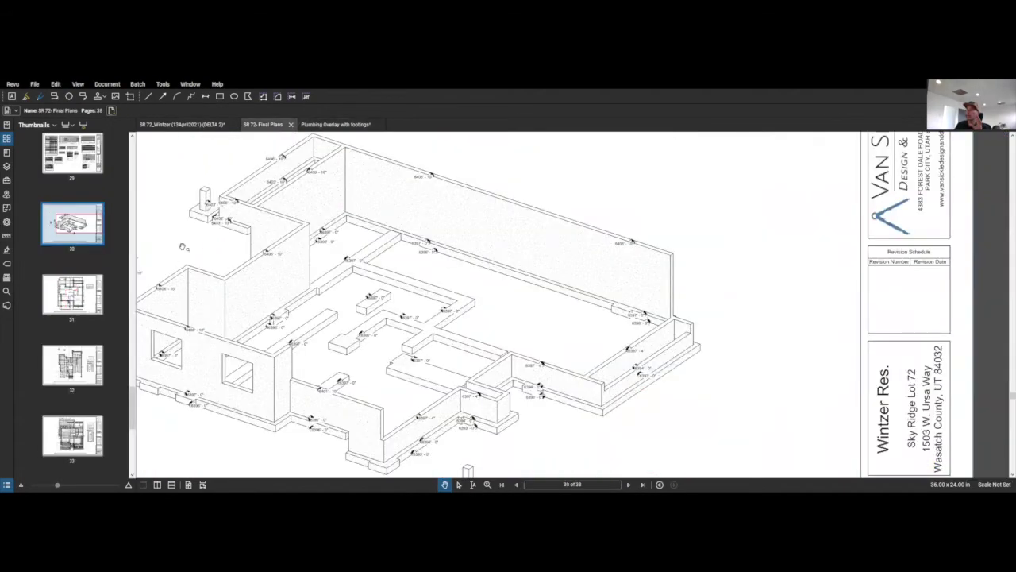
key(Page_Down)
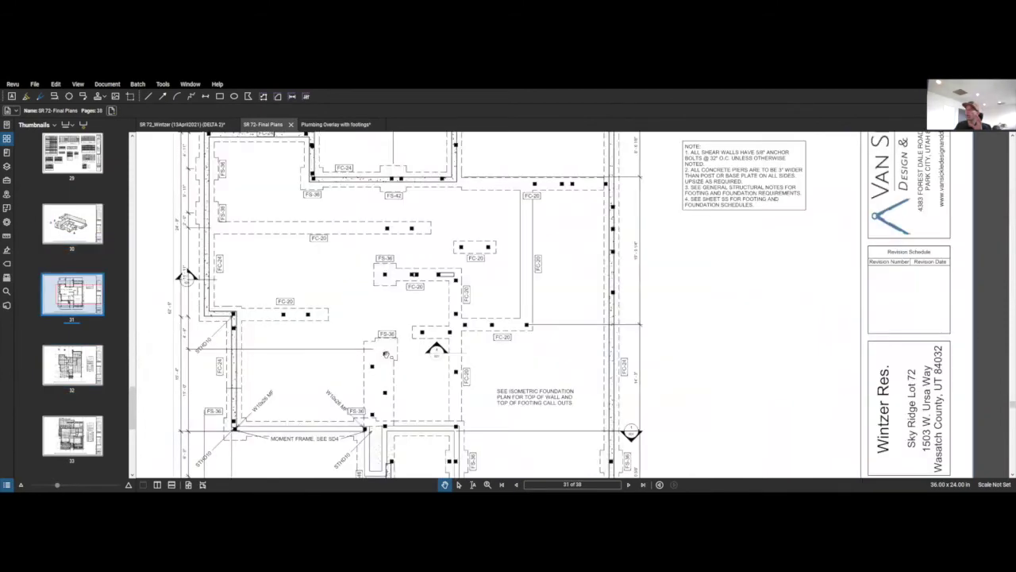
scroll(309, 226, down, 3)
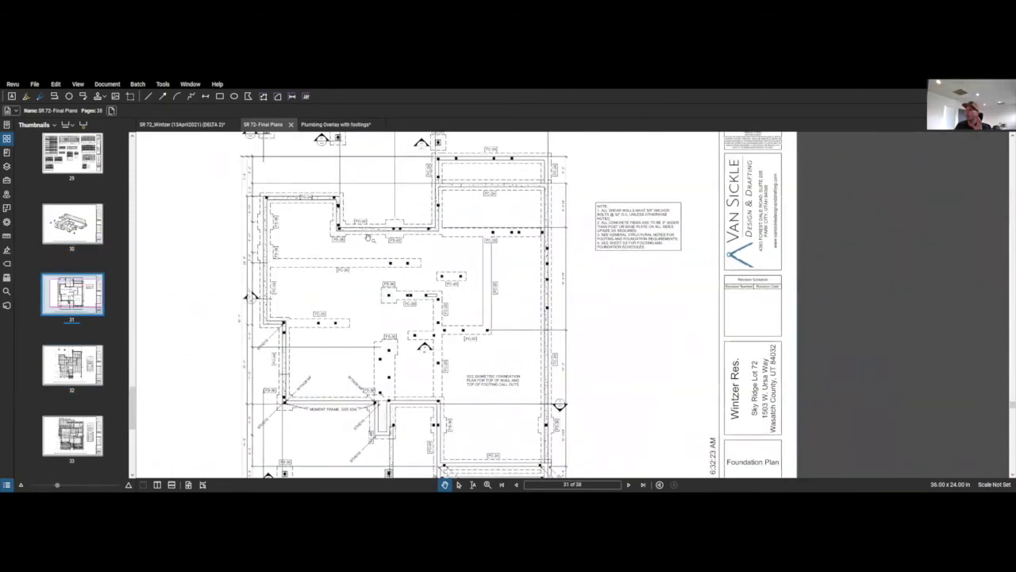
Step: Switch to the Plumbing Overlay with footings document and pan toward the plan's right side
scroll(464, 337, up, 1)
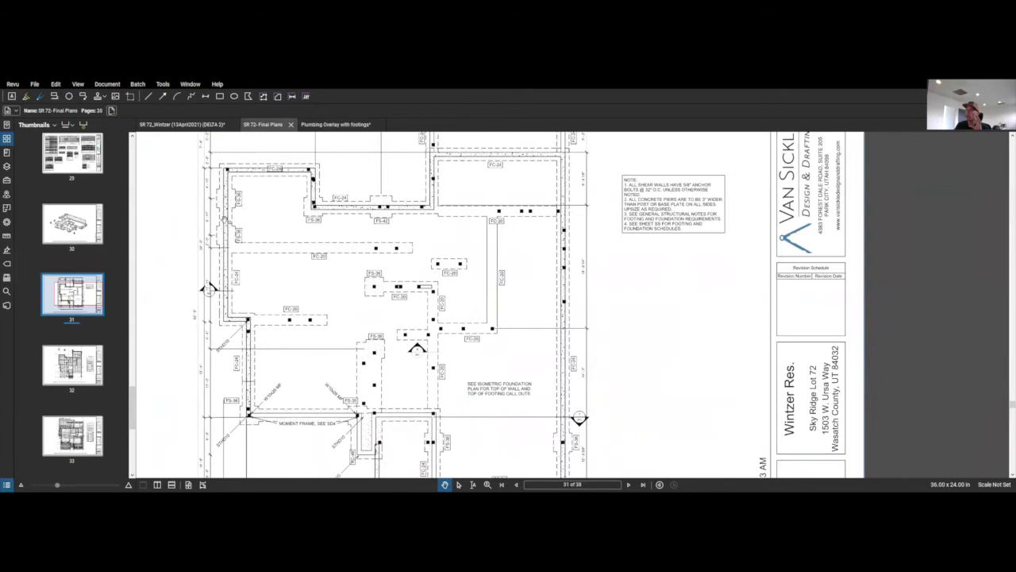
click(330, 125)
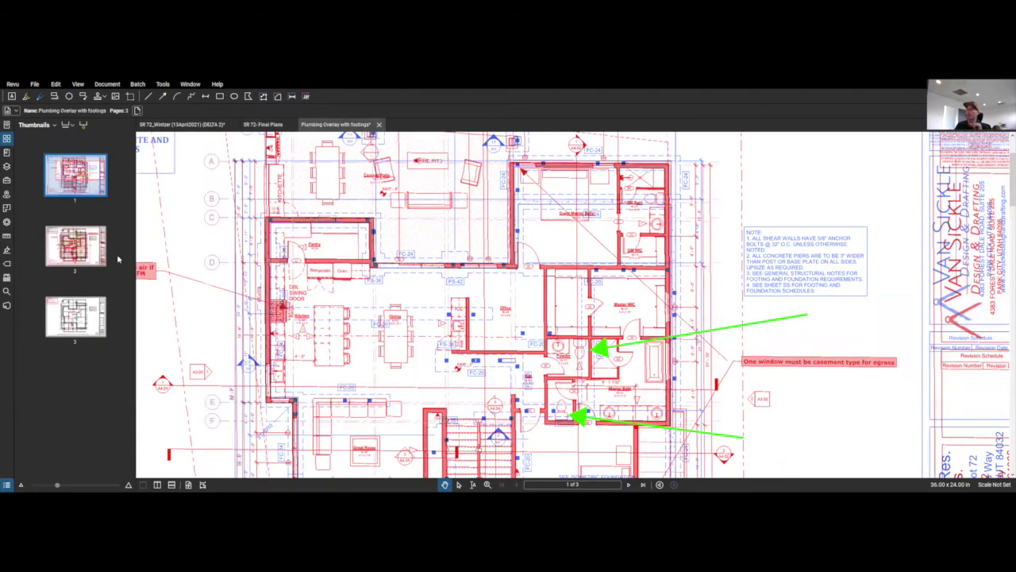
drag(309, 308, 259, 301)
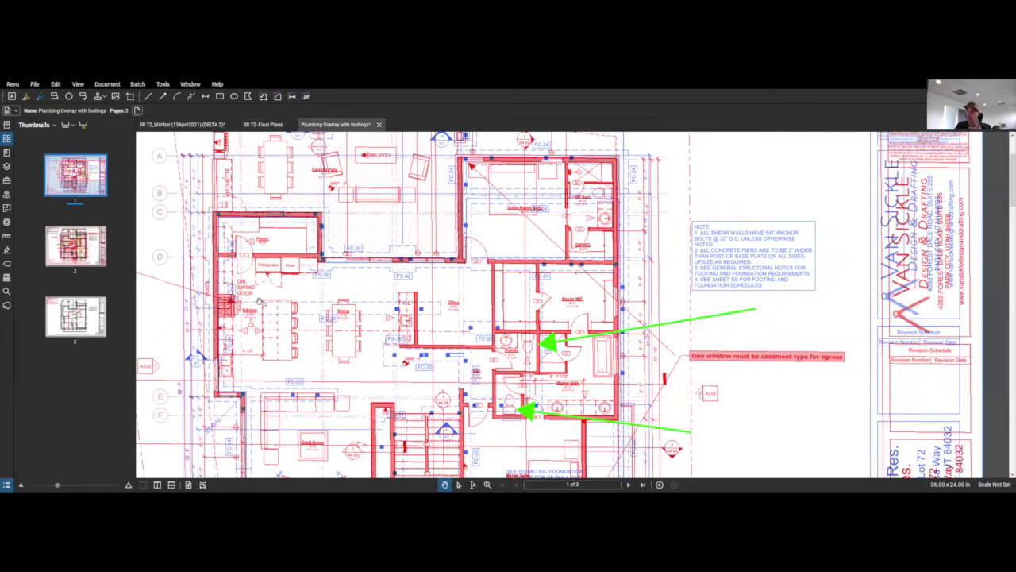
scroll(398, 429, down, 2)
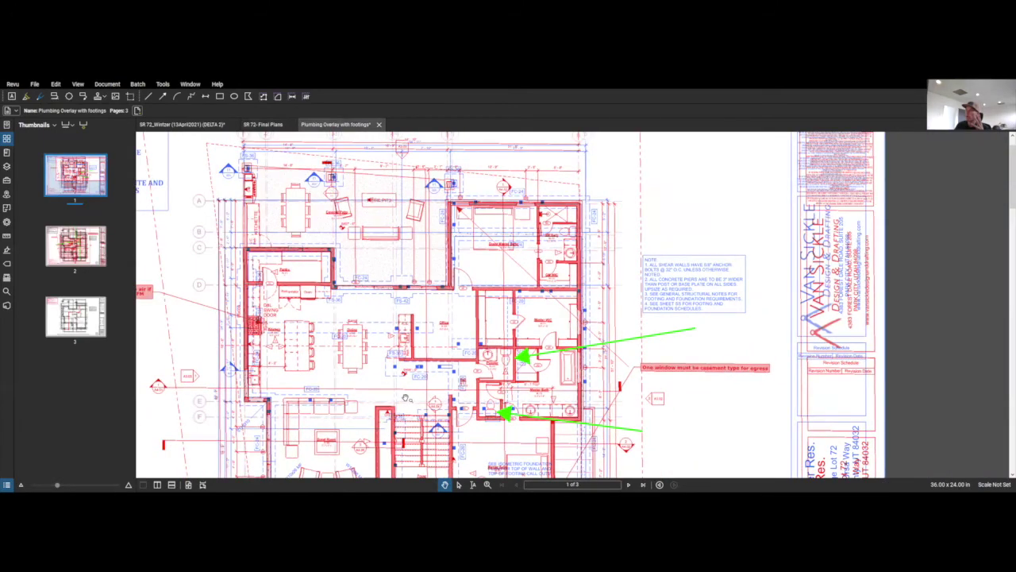
scroll(406, 399, down, 2)
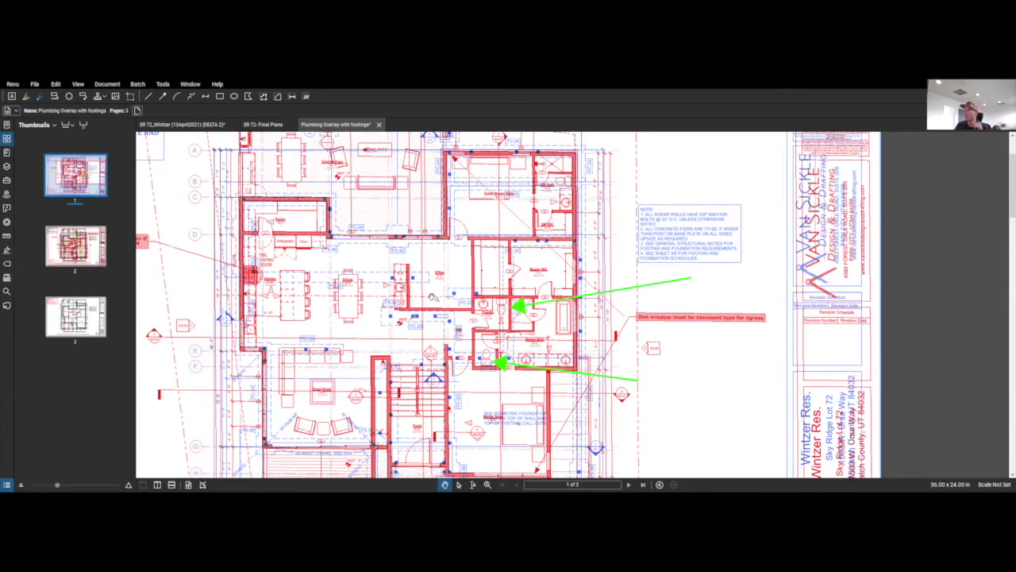
Step: Zoom around the green toilet arrows on page 1, then go to page 2
scroll(431, 297, up, 3)
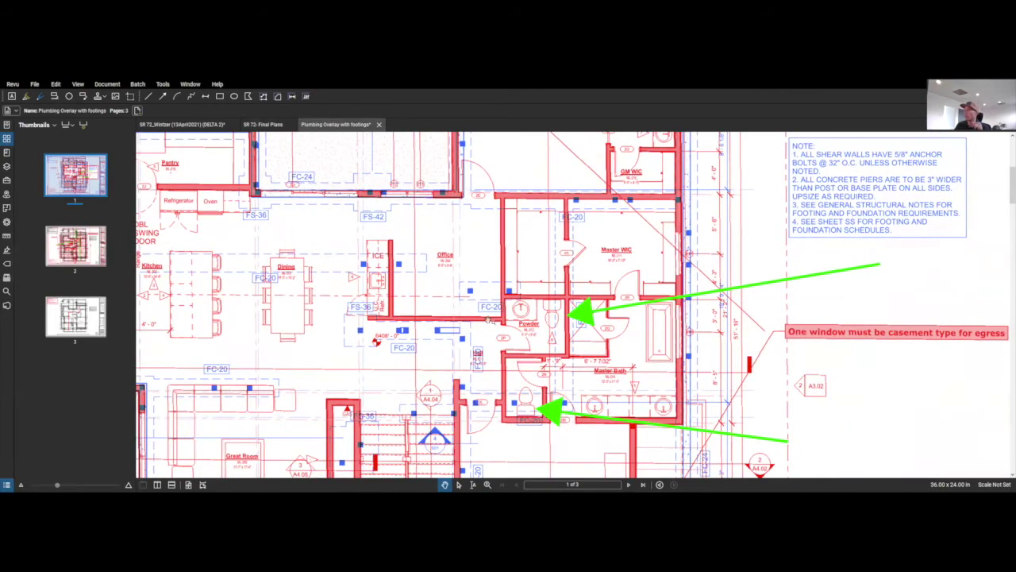
scroll(488, 318, down, 2)
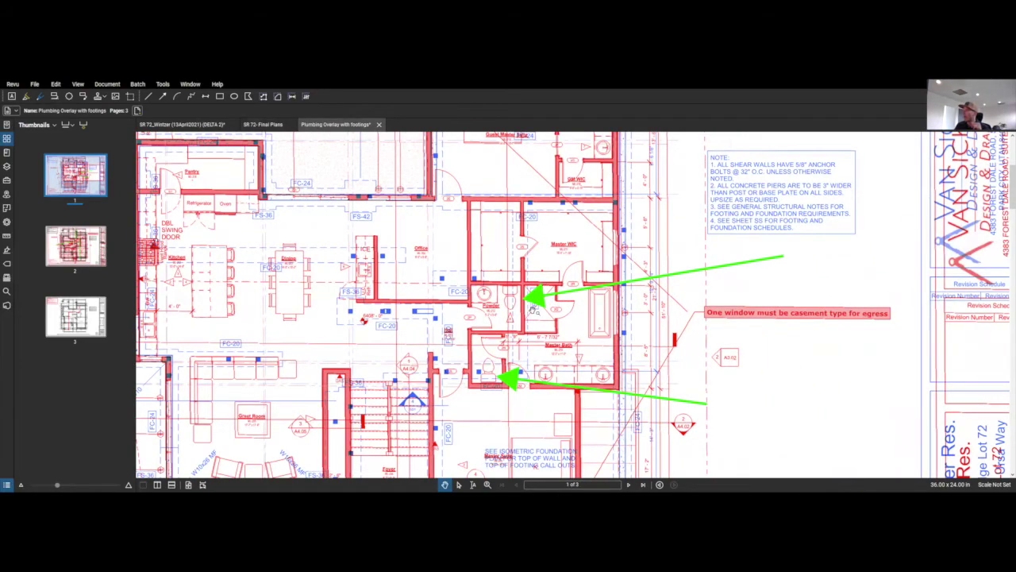
scroll(493, 384, up, 4)
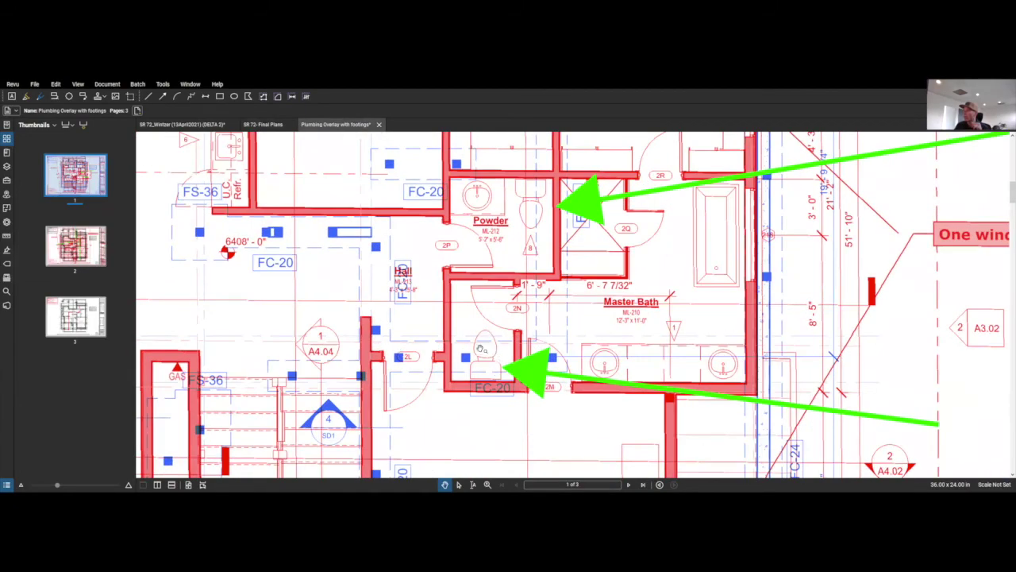
scroll(545, 275, down, 2)
scroll(496, 258, up, 2)
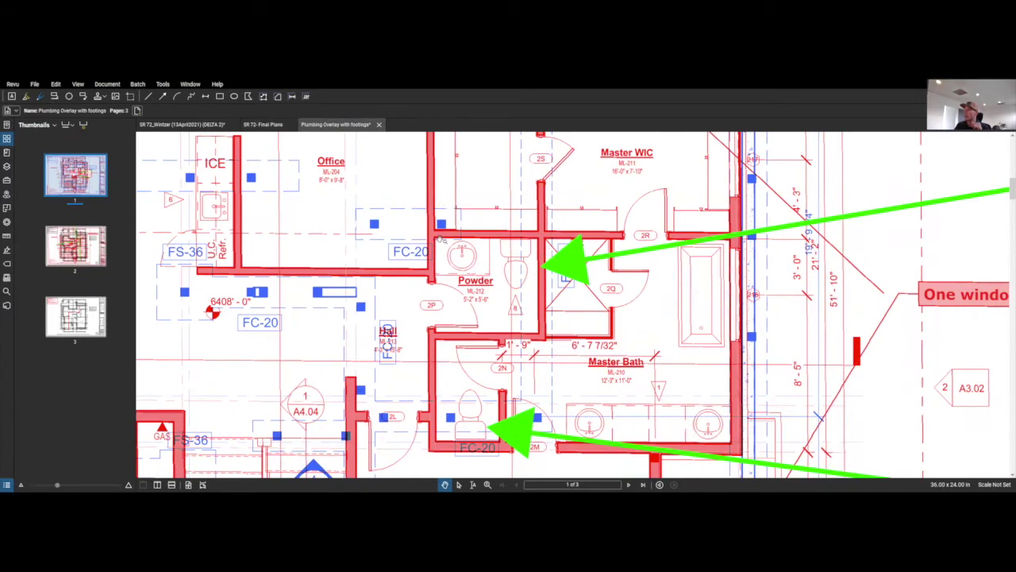
click(60, 260)
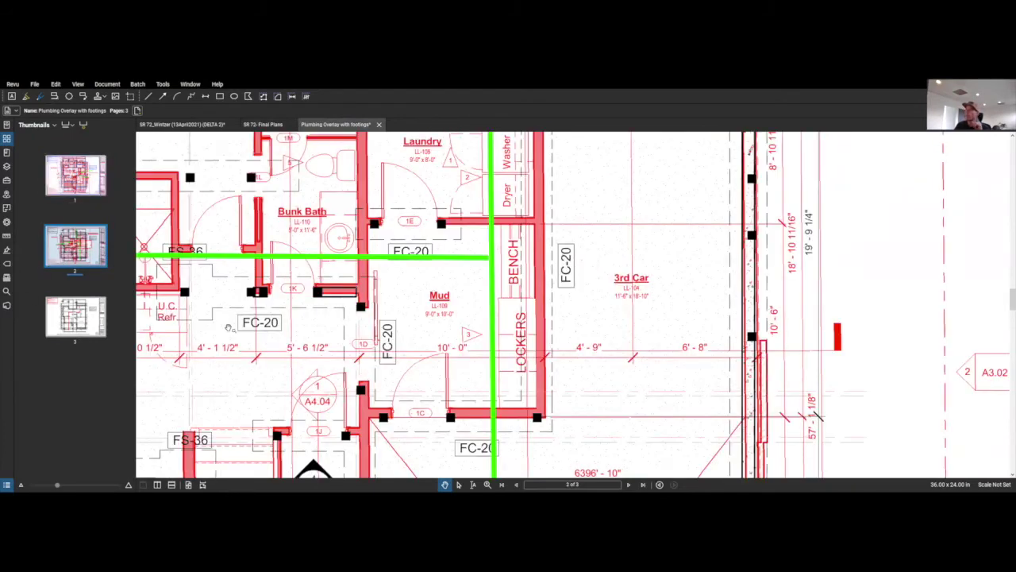
Step: Zoom into the GS Bath area on page 2 and pick the Line markup tool
scroll(238, 332, down, 3)
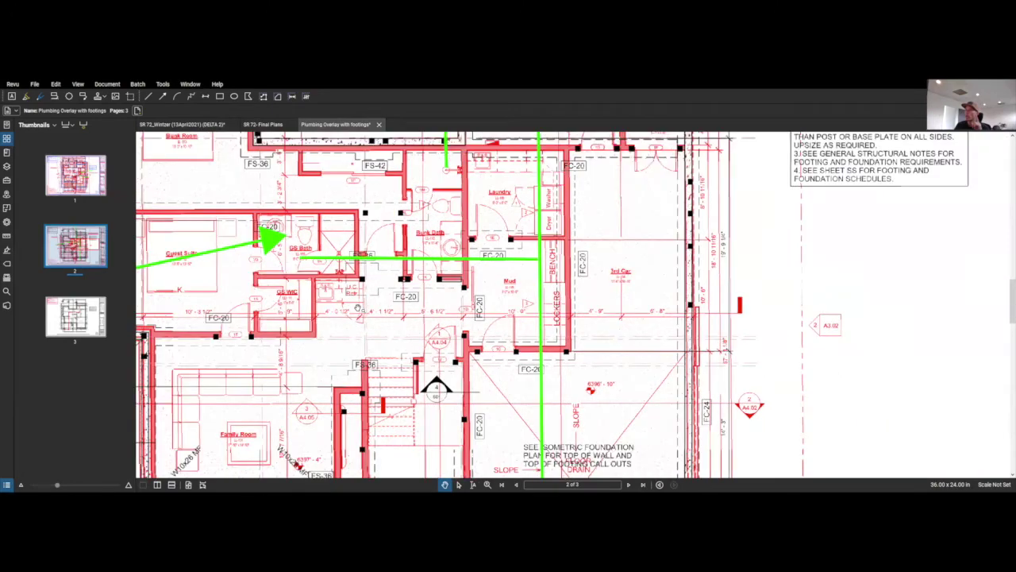
scroll(719, 223, down, 3)
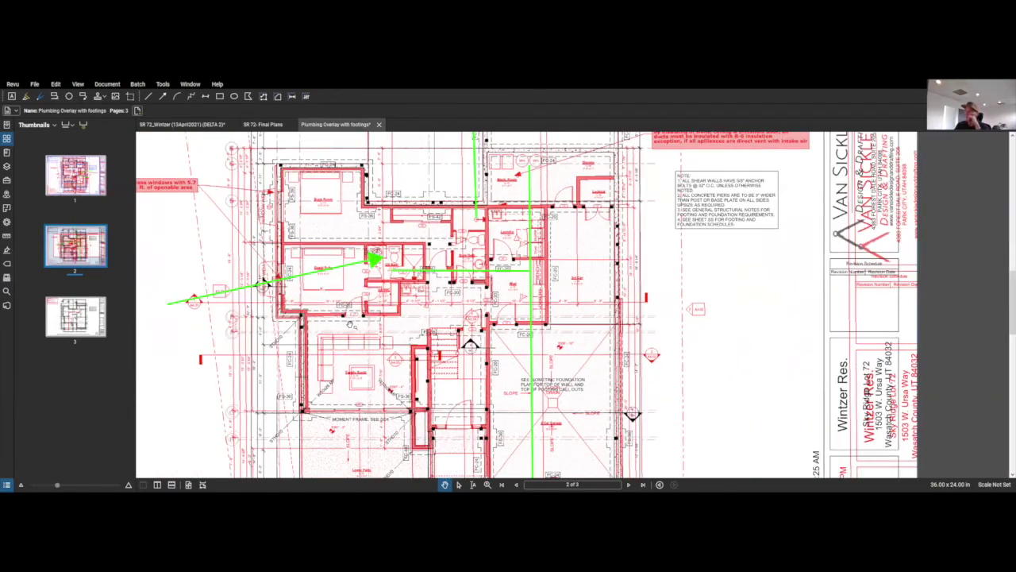
scroll(425, 237, up, 4)
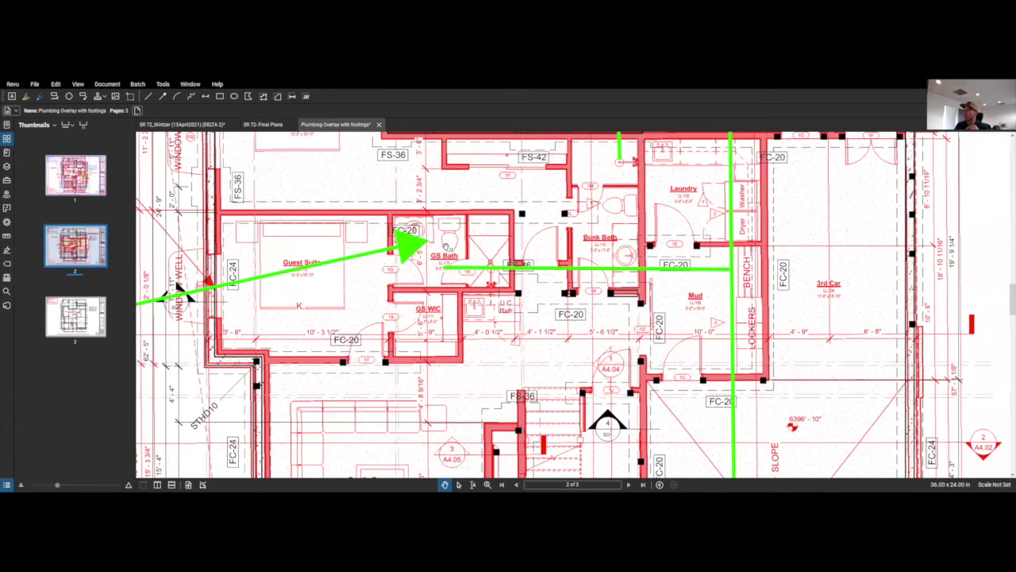
scroll(449, 240, up, 1)
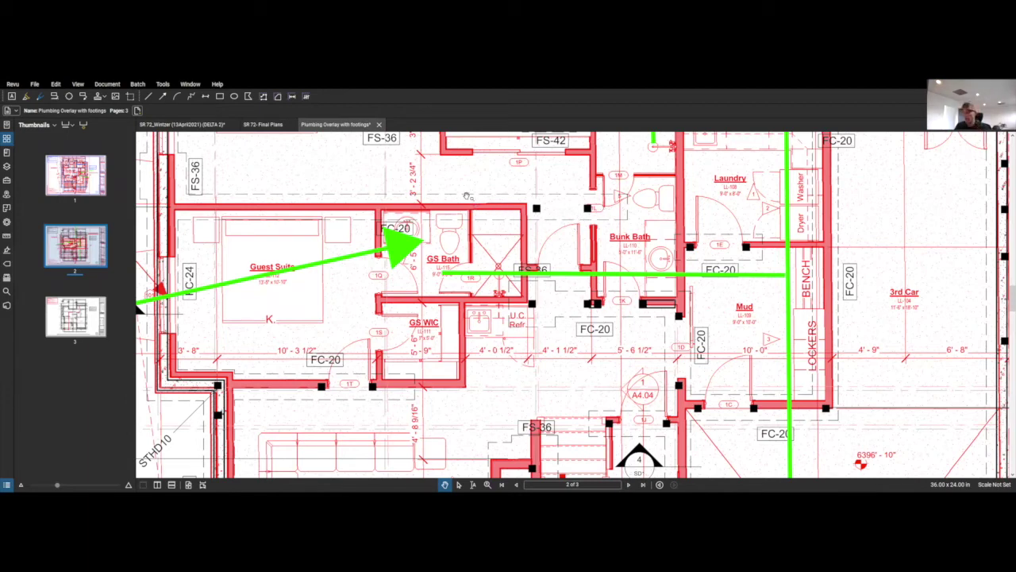
click(148, 96)
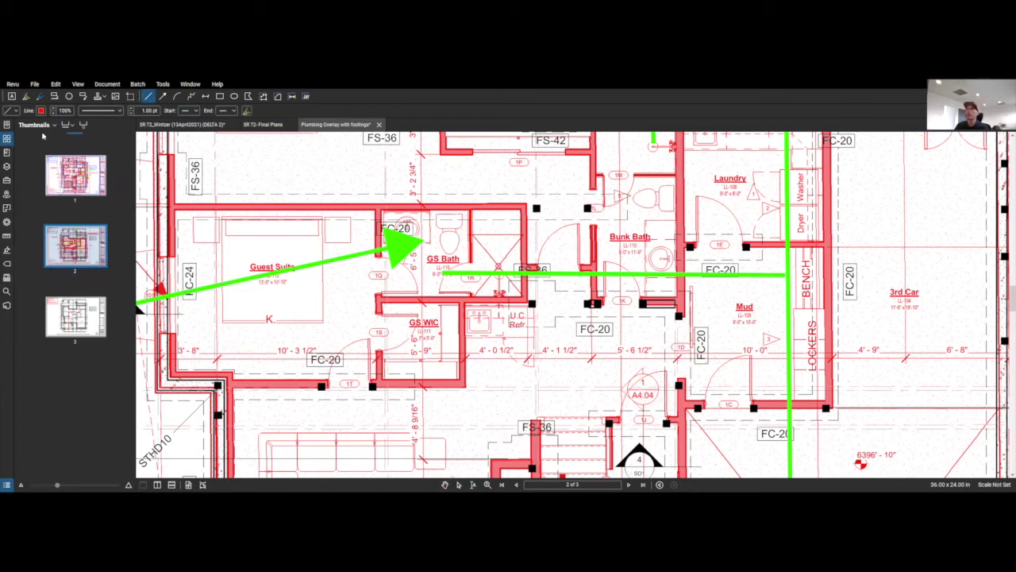
Step: Set the line markup to 4 pt thickness and cyan colour
click(139, 110)
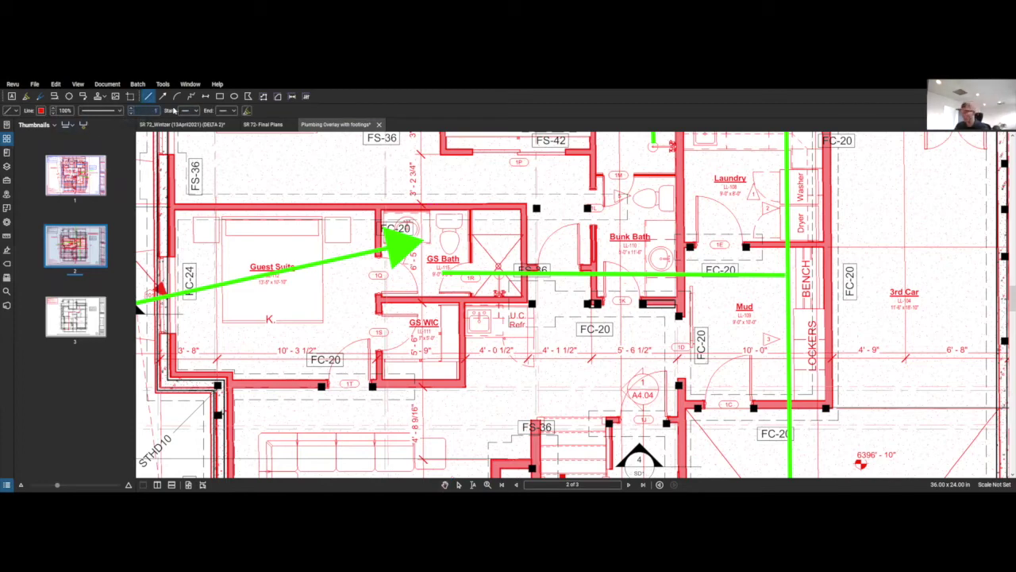
text(4)
key(Return)
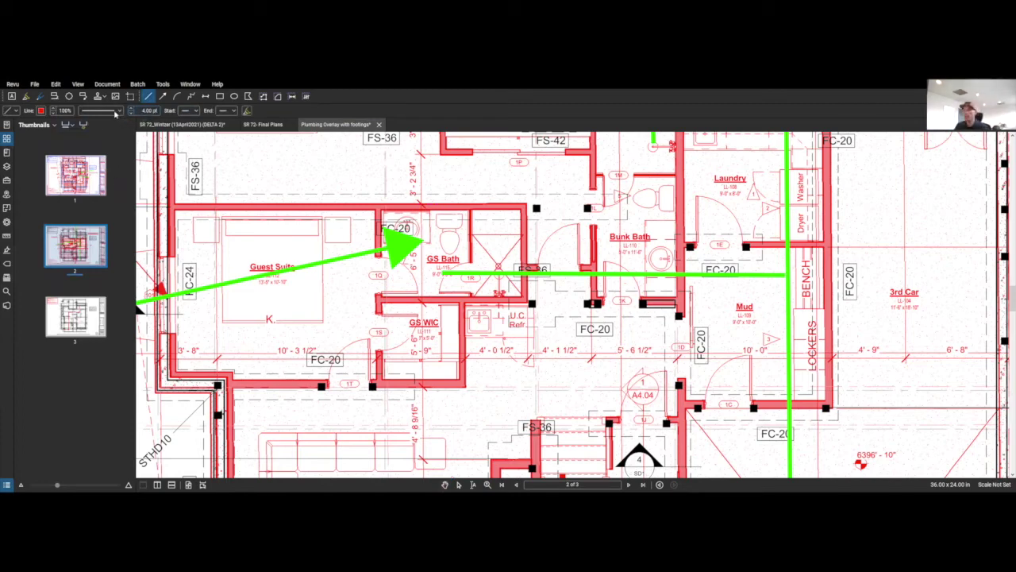
click(40, 112)
click(47, 139)
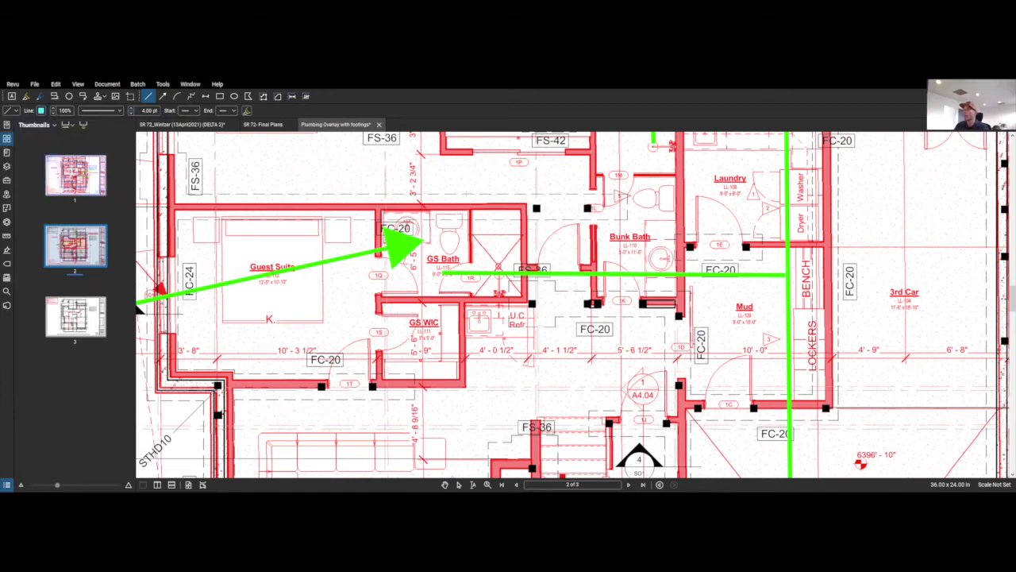
Step: Draw two vertical cyan lines beside the GS Bath toilet joined by a diagonal
drag(466, 185, 466, 229)
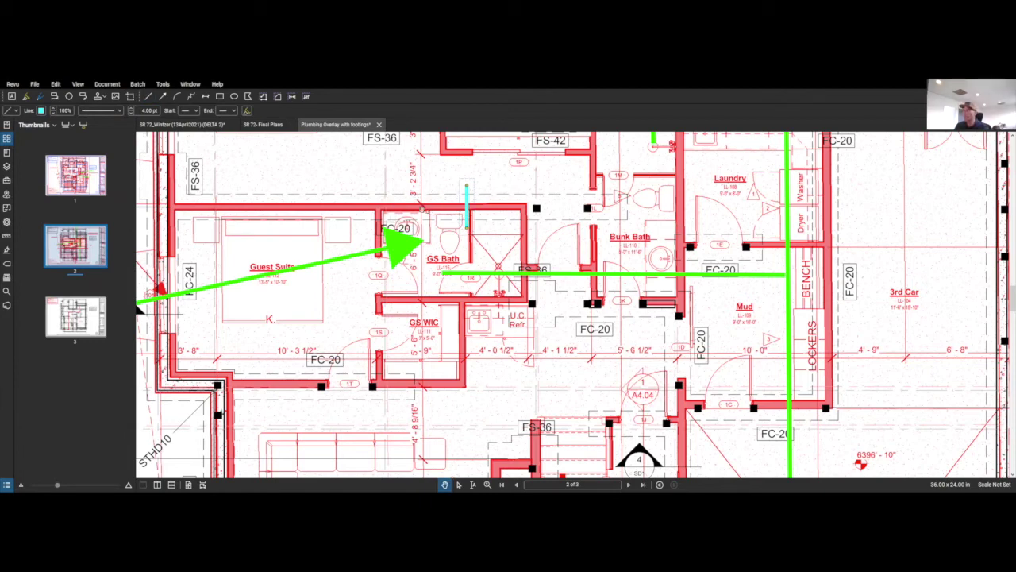
mouse_move(421, 166)
mouse_down()
mouse_move(422, 208)
mouse_move(434, 227)
mouse_up()
key(Escape)
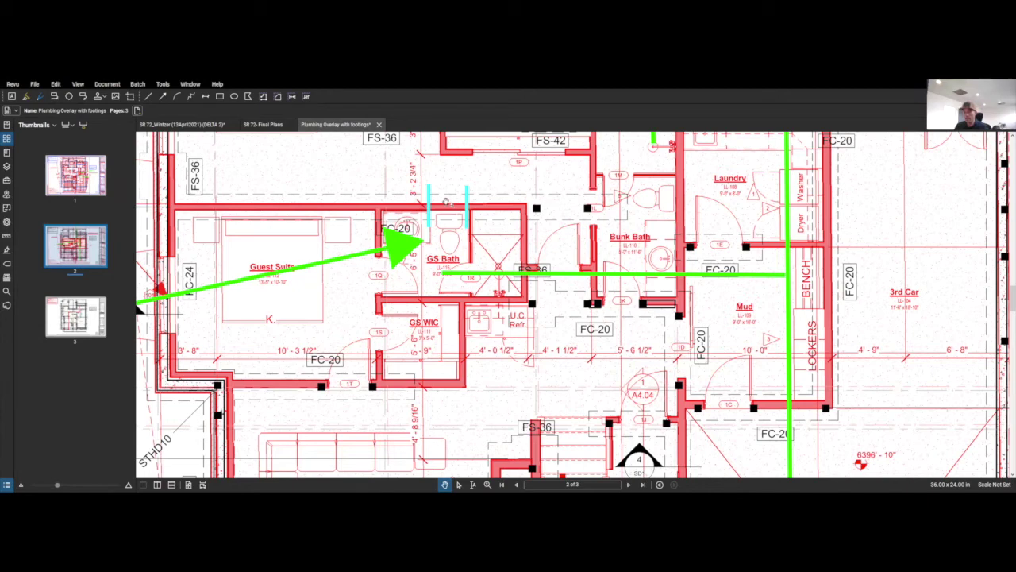
drag(448, 200, 448, 155)
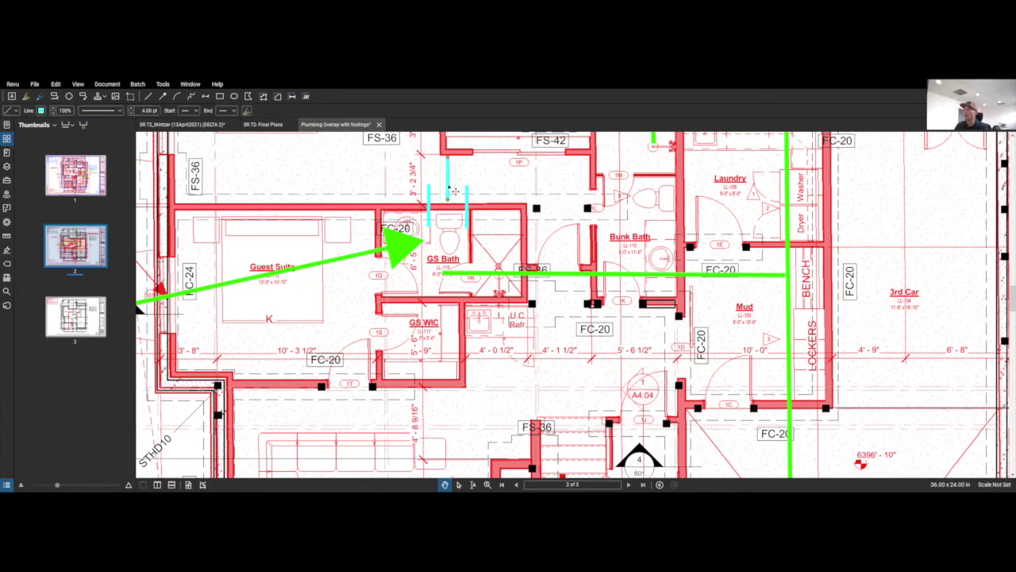
drag(454, 190, 464, 226)
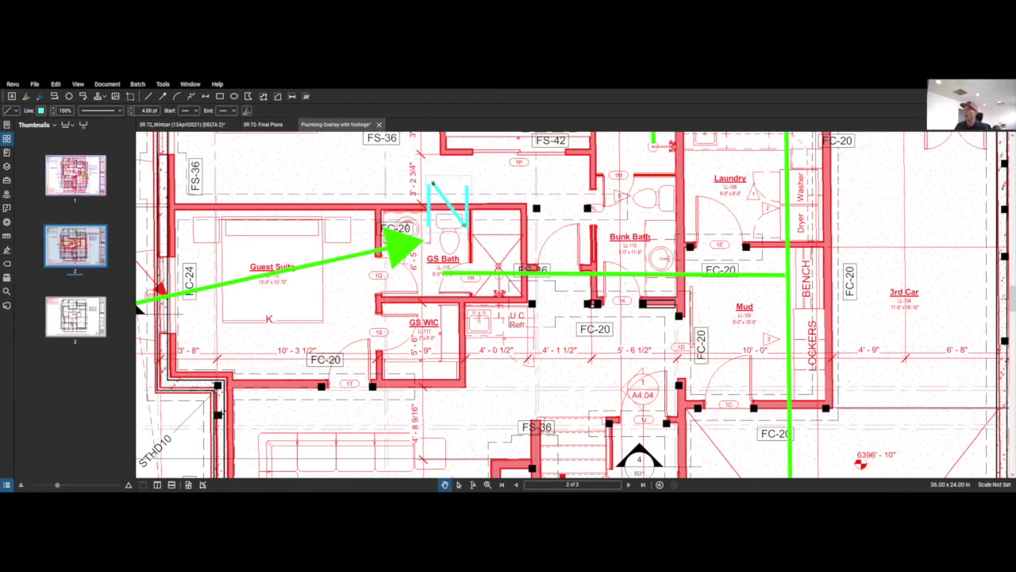
drag(432, 184, 429, 188)
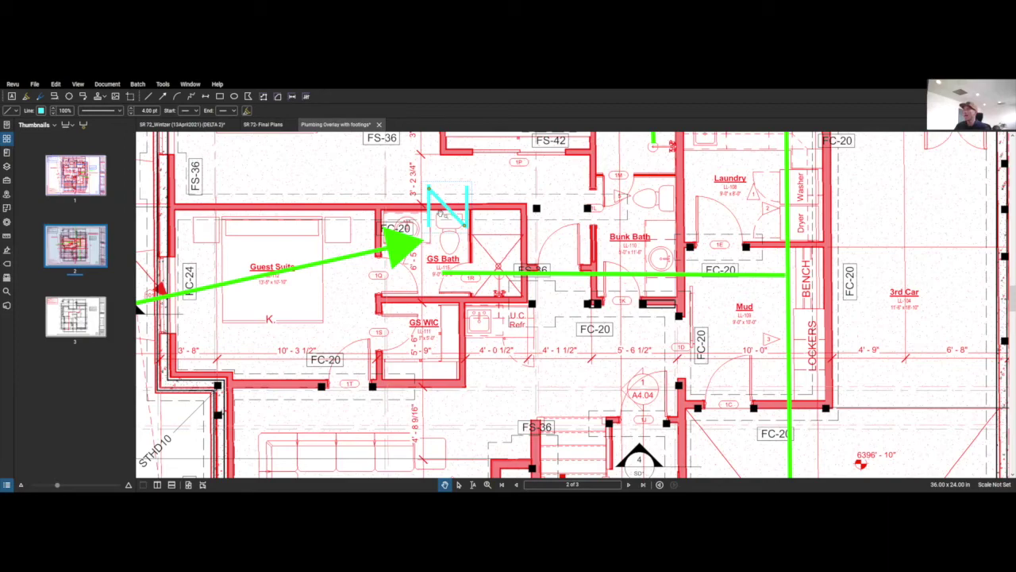
scroll(441, 214, down, 3)
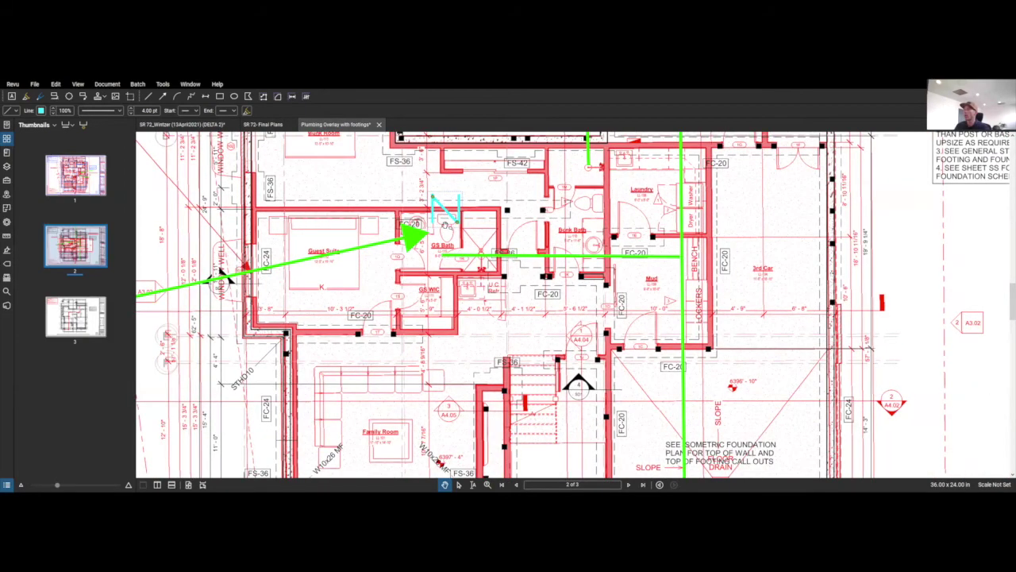
scroll(437, 230, down, 2)
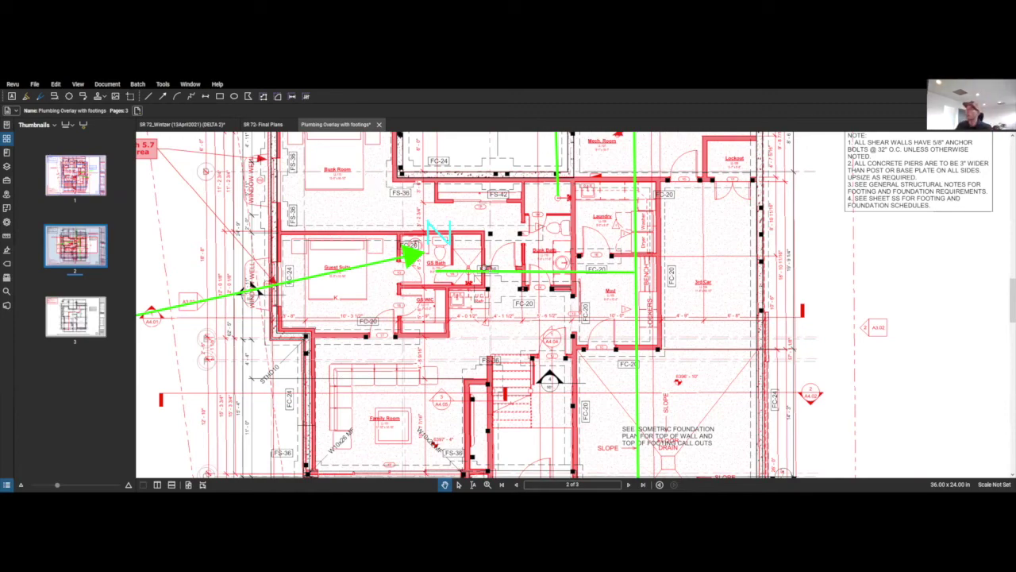
scroll(485, 284, down, 2)
drag(241, 362, 215, 372)
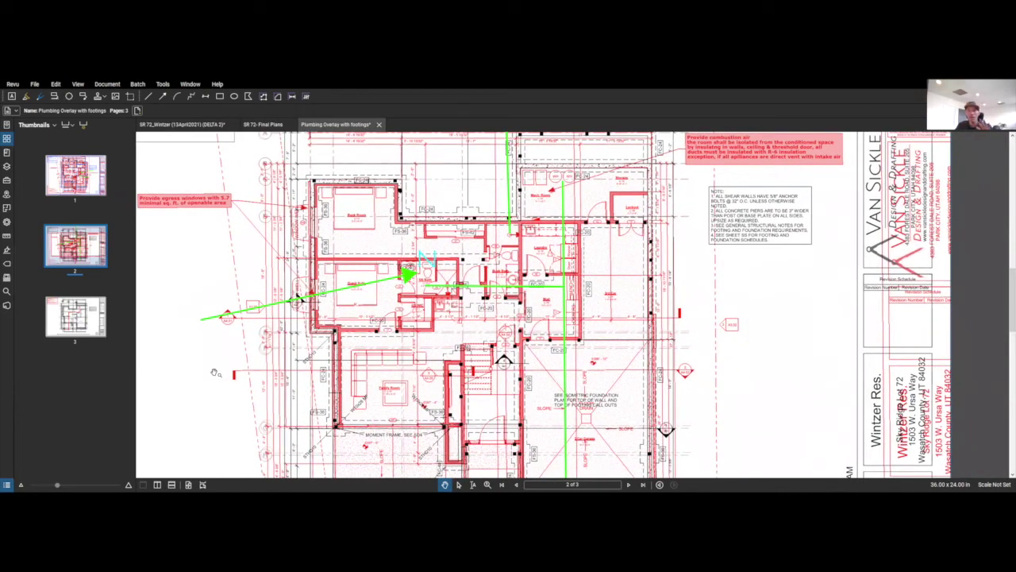
drag(264, 276, 295, 287)
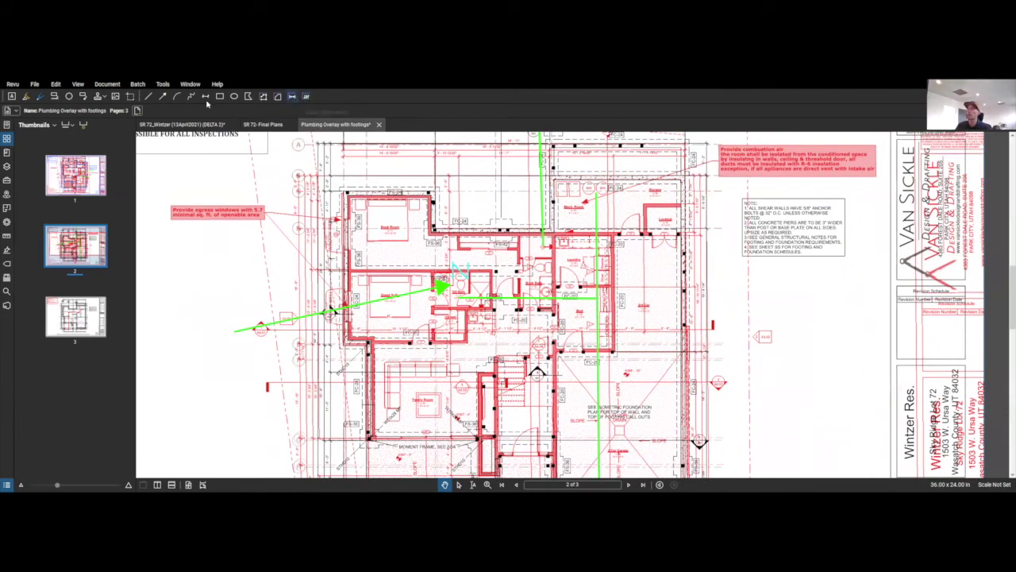
Step: Try placing the Signature date.pdf stamp, delete it, and show the page 3 foundation plan
click(104, 97)
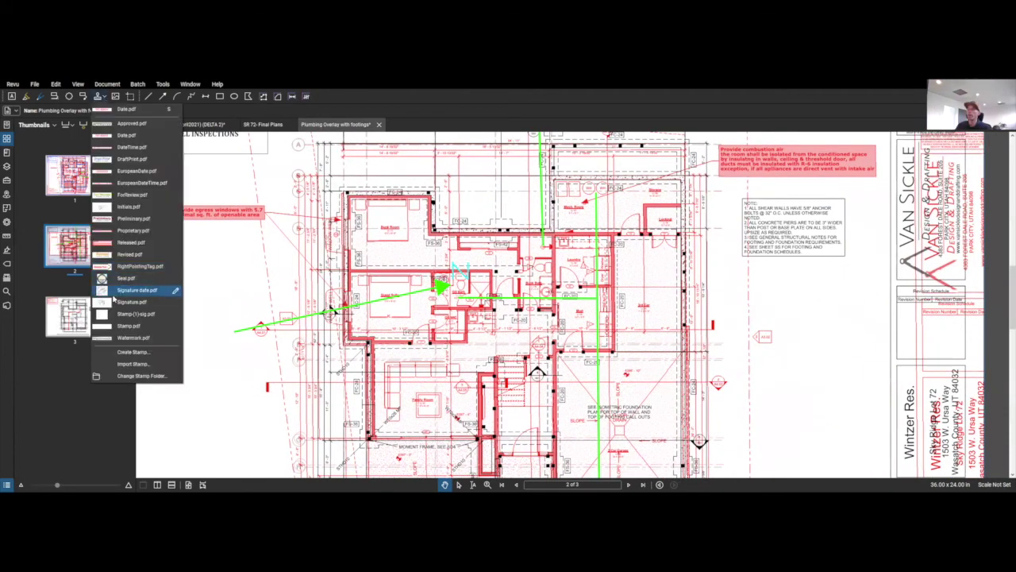
click(127, 291)
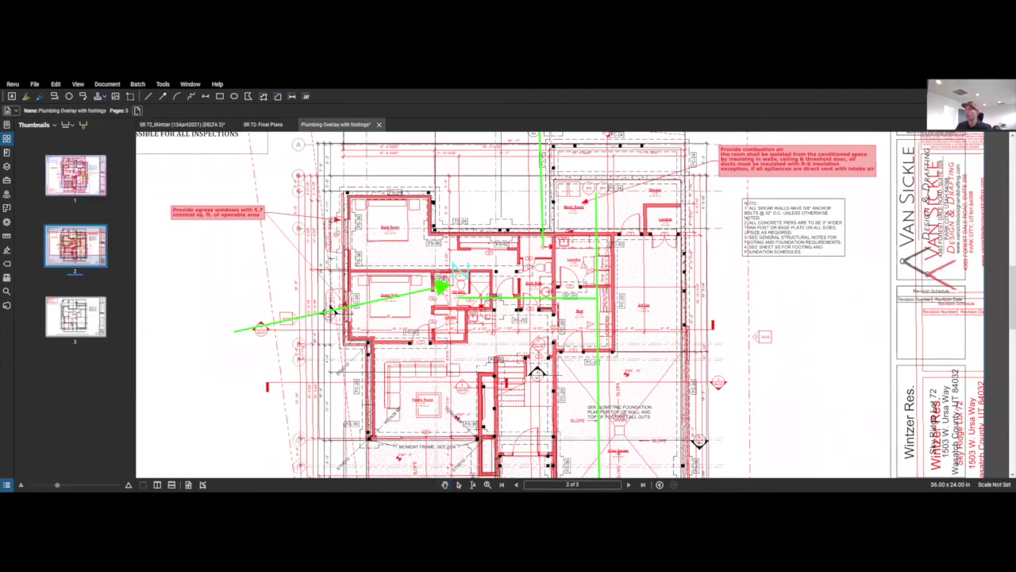
click(439, 289)
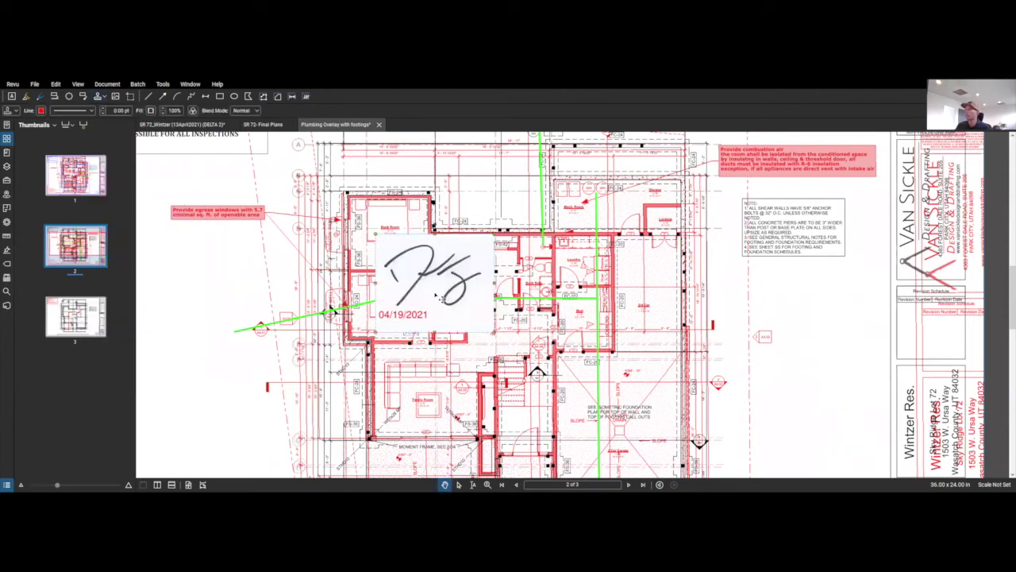
drag(439, 295, 362, 293)
key(Delete)
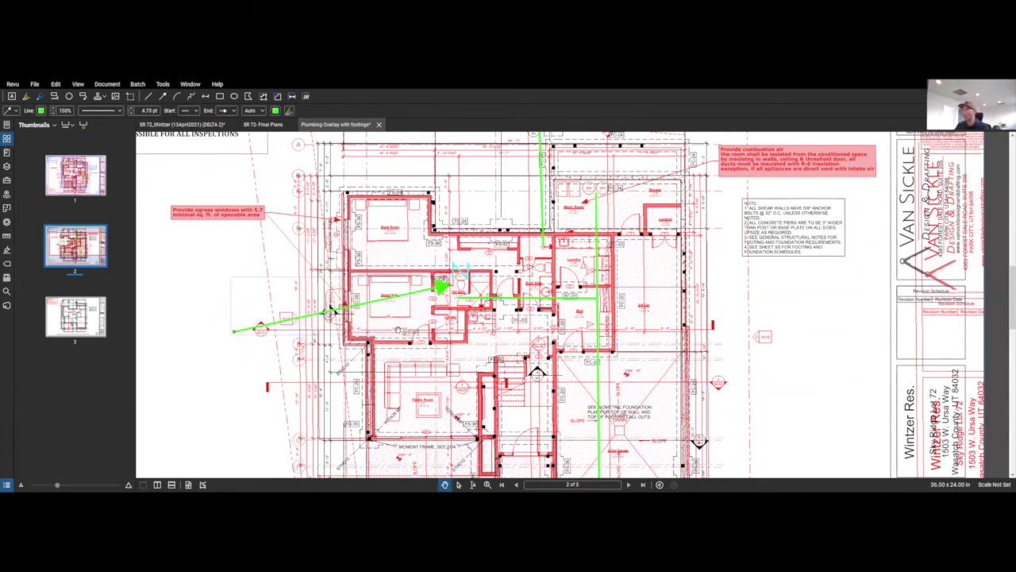
scroll(301, 334, down, 1)
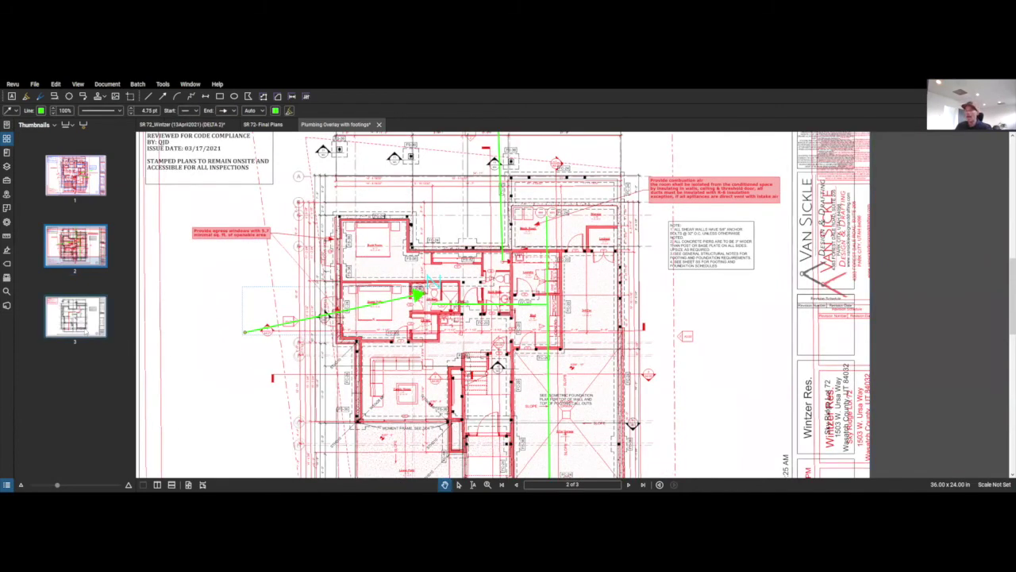
click(75, 315)
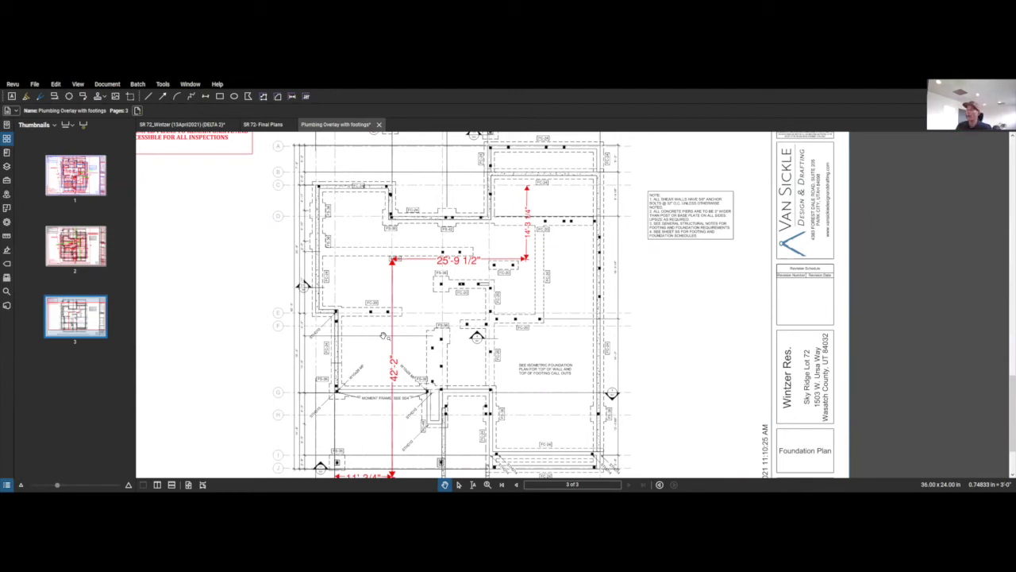
drag(358, 374, 347, 355)
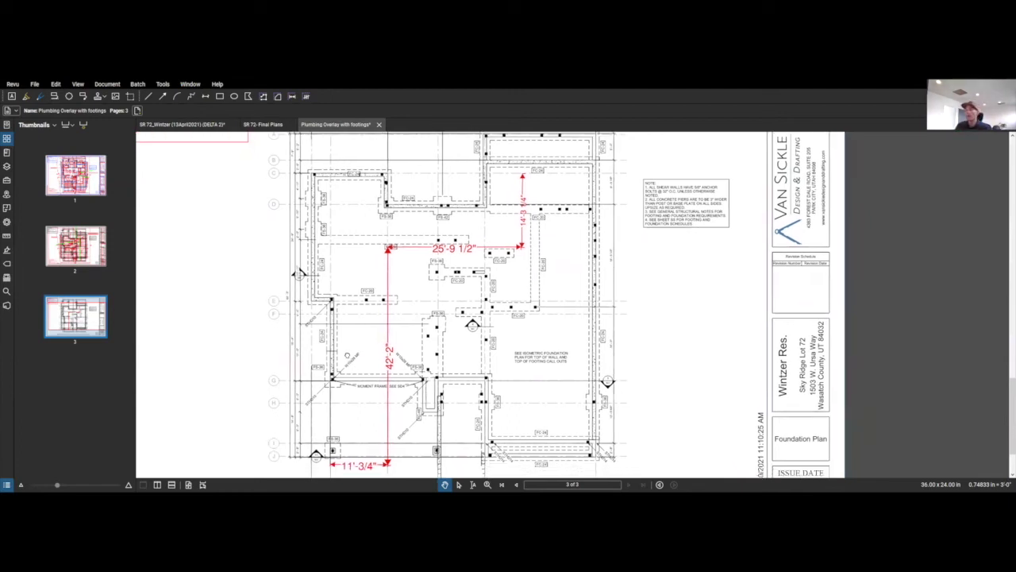
scroll(347, 355, down, 2)
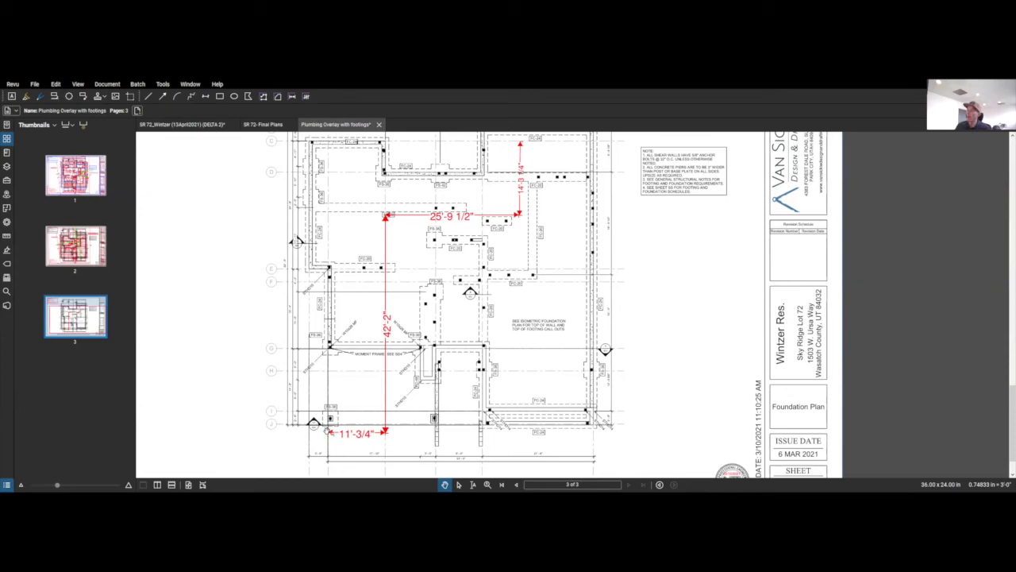
scroll(414, 246, up, 4)
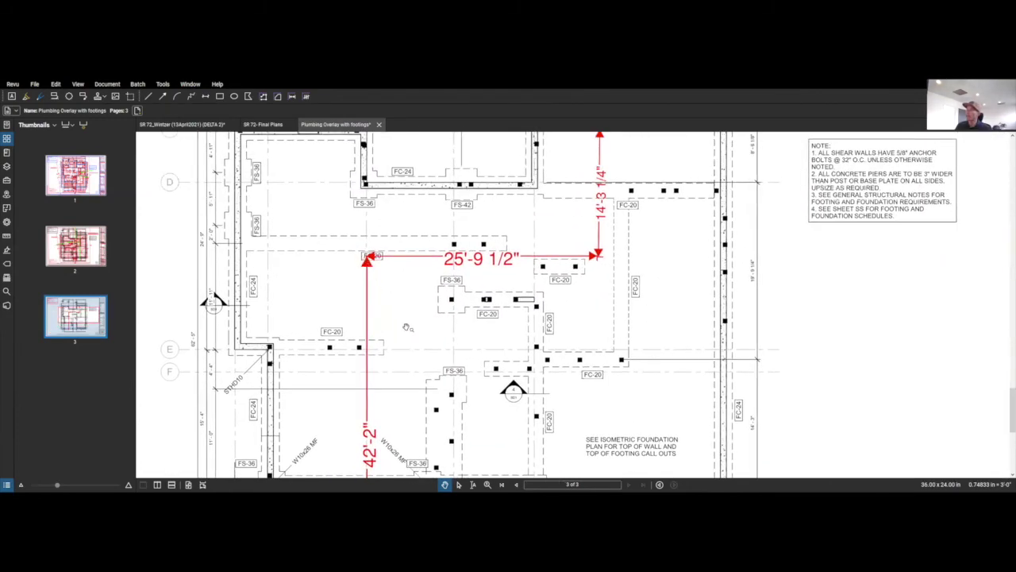
scroll(408, 328, down, 1)
drag(518, 199, 540, 140)
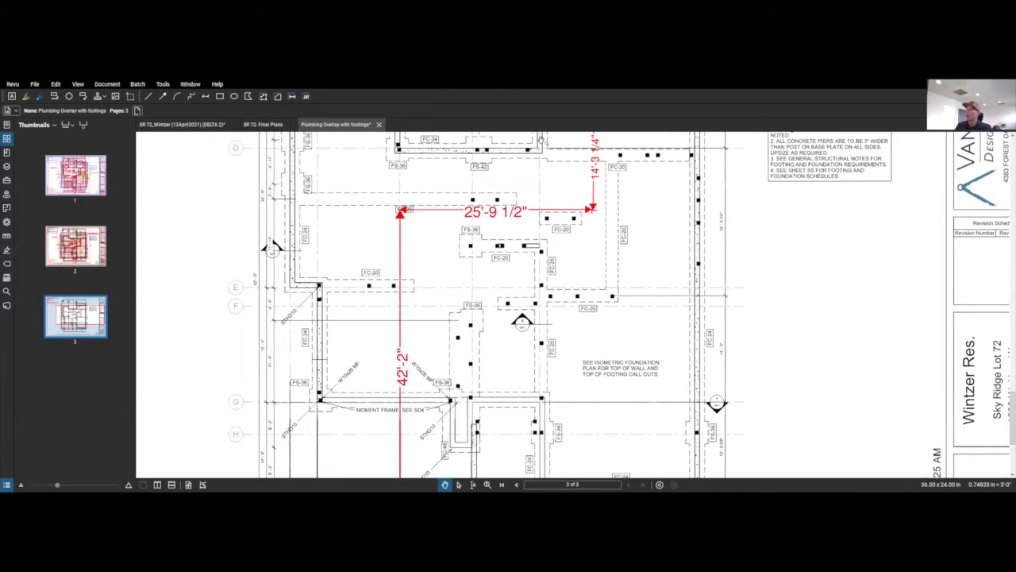
drag(364, 446, 382, 352)
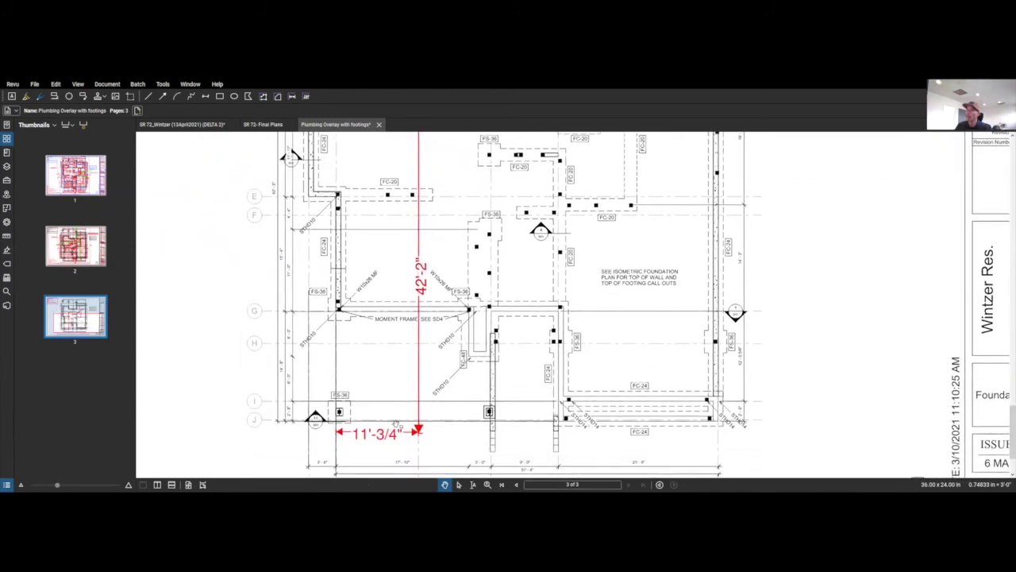
drag(454, 354, 447, 424)
drag(465, 159, 460, 197)
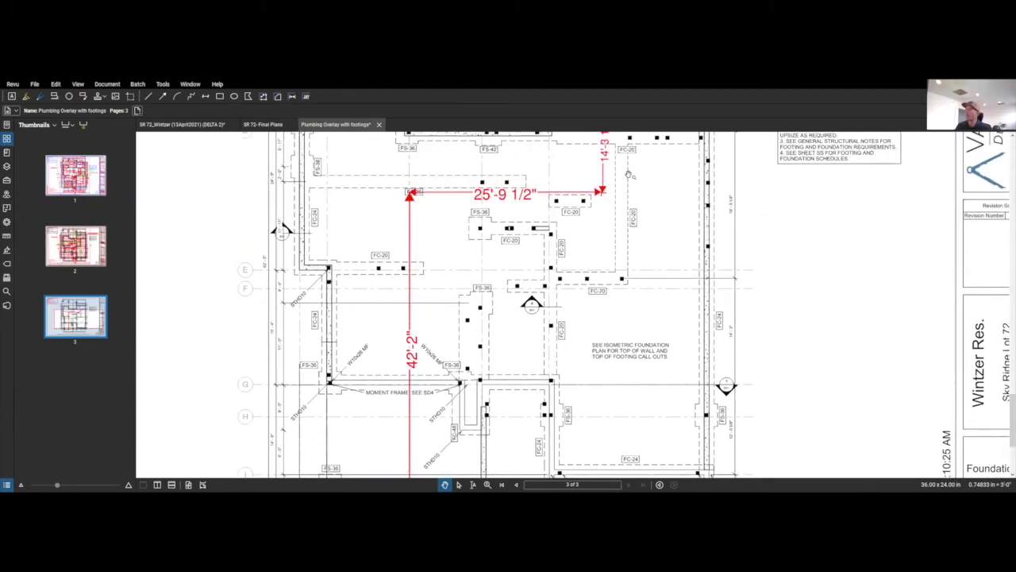
drag(627, 173, 606, 251)
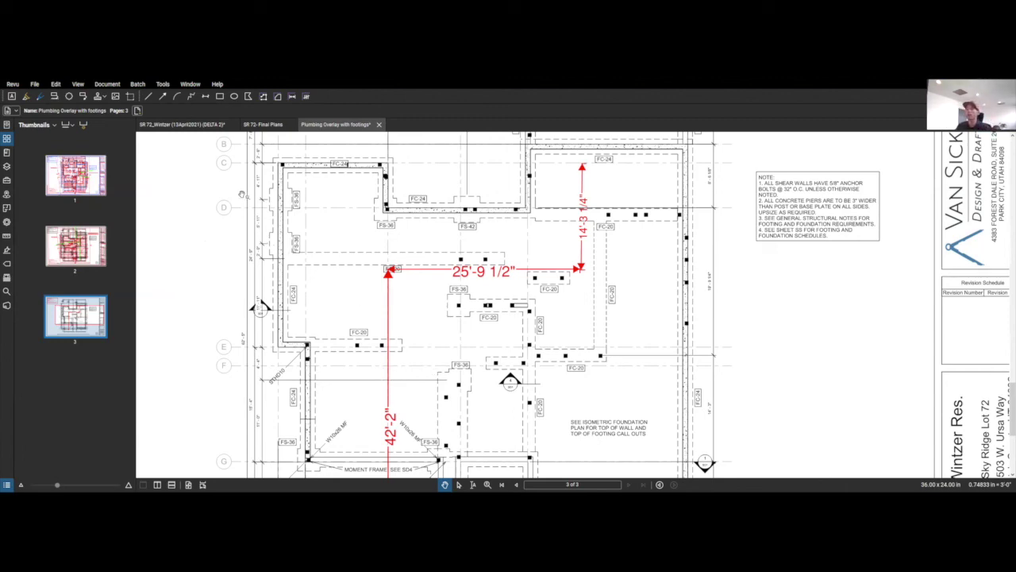
Step: Switch to the SR 72_Wintzer drawing set and go to page 26 of 30, the Foundation Plan
click(214, 125)
scroll(318, 290, down, 2)
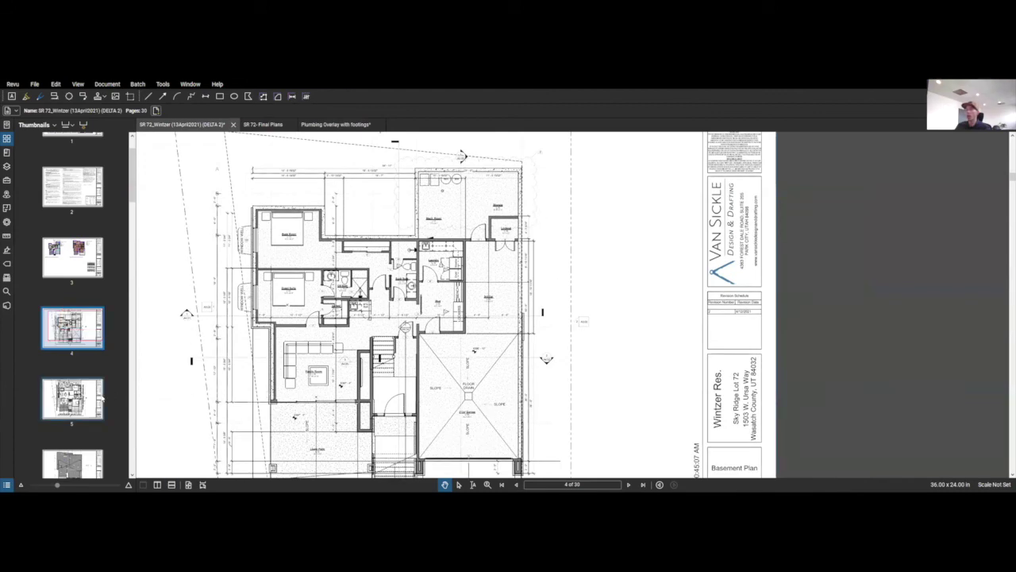
scroll(72, 357, down, 4)
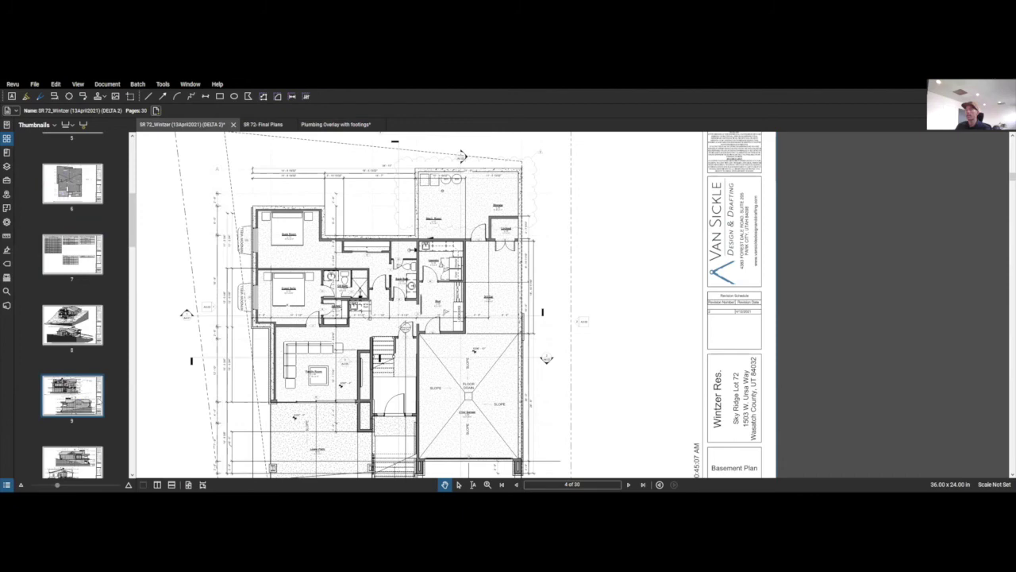
scroll(71, 433, down, 15)
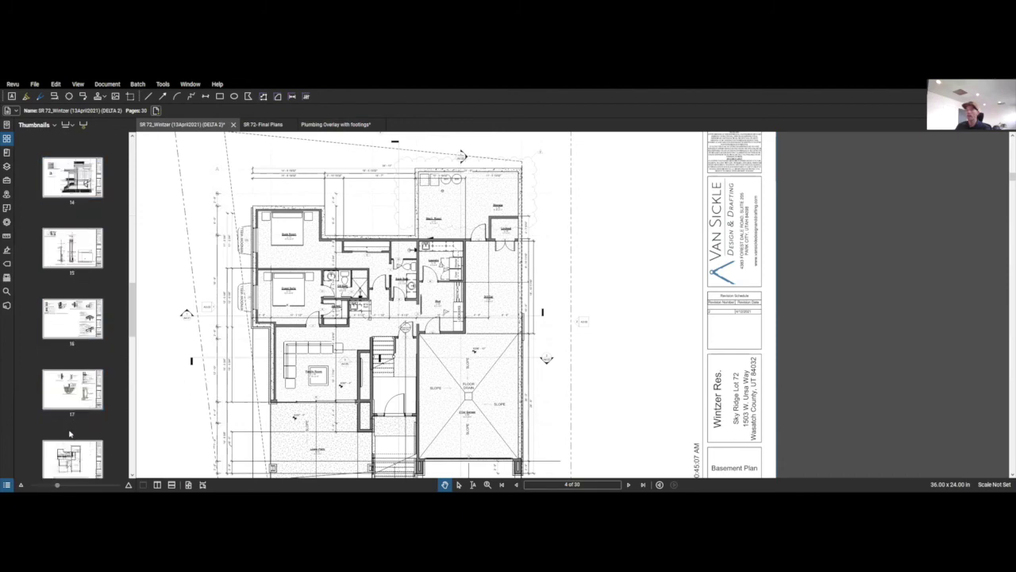
click(65, 451)
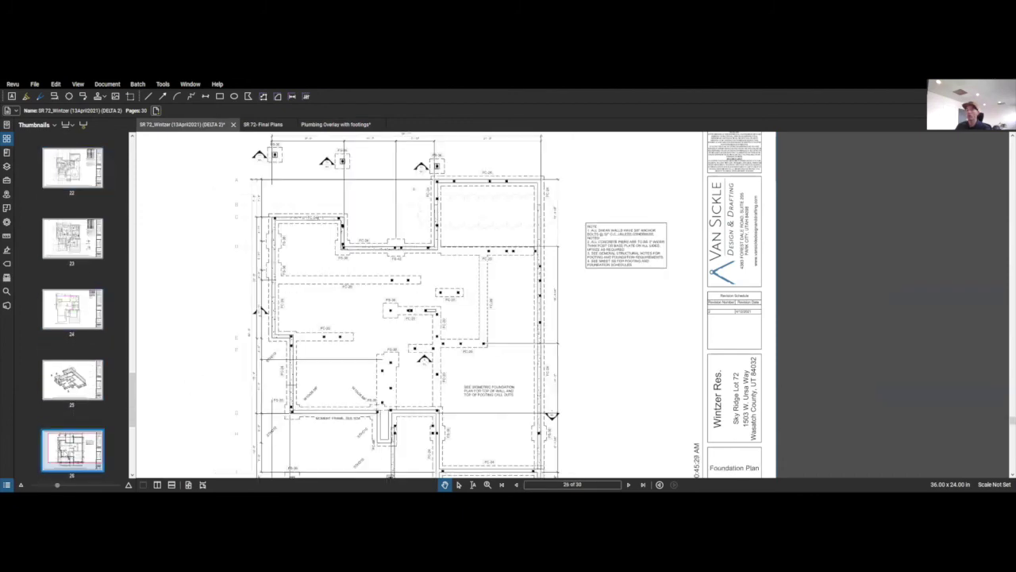
scroll(374, 294, down, 1)
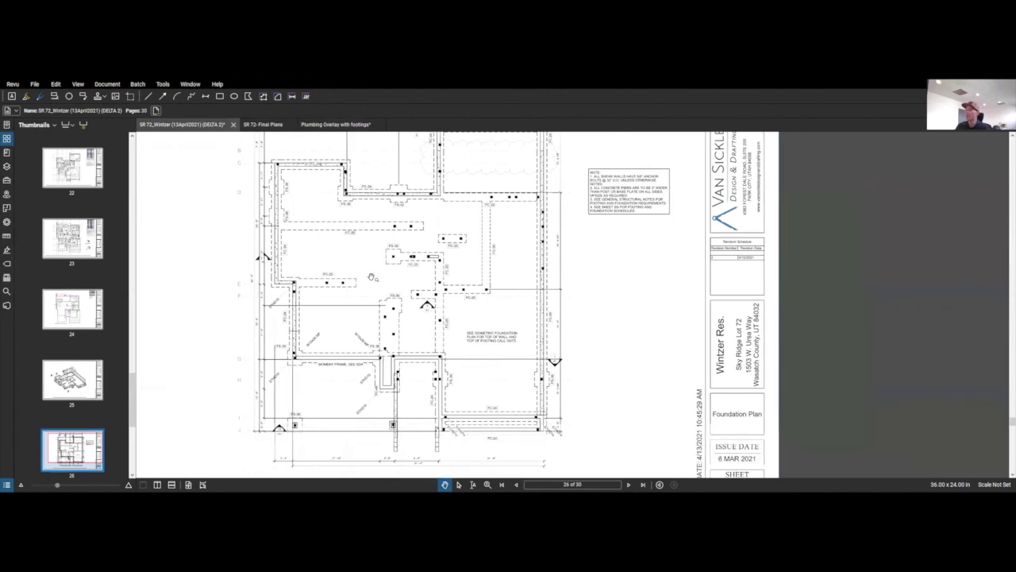
scroll(508, 250, up, 1)
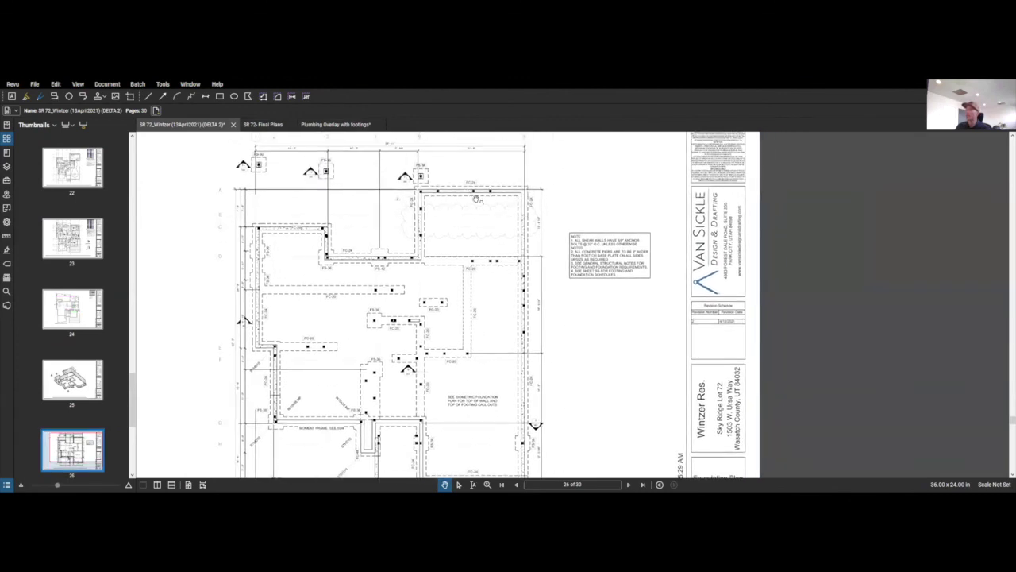